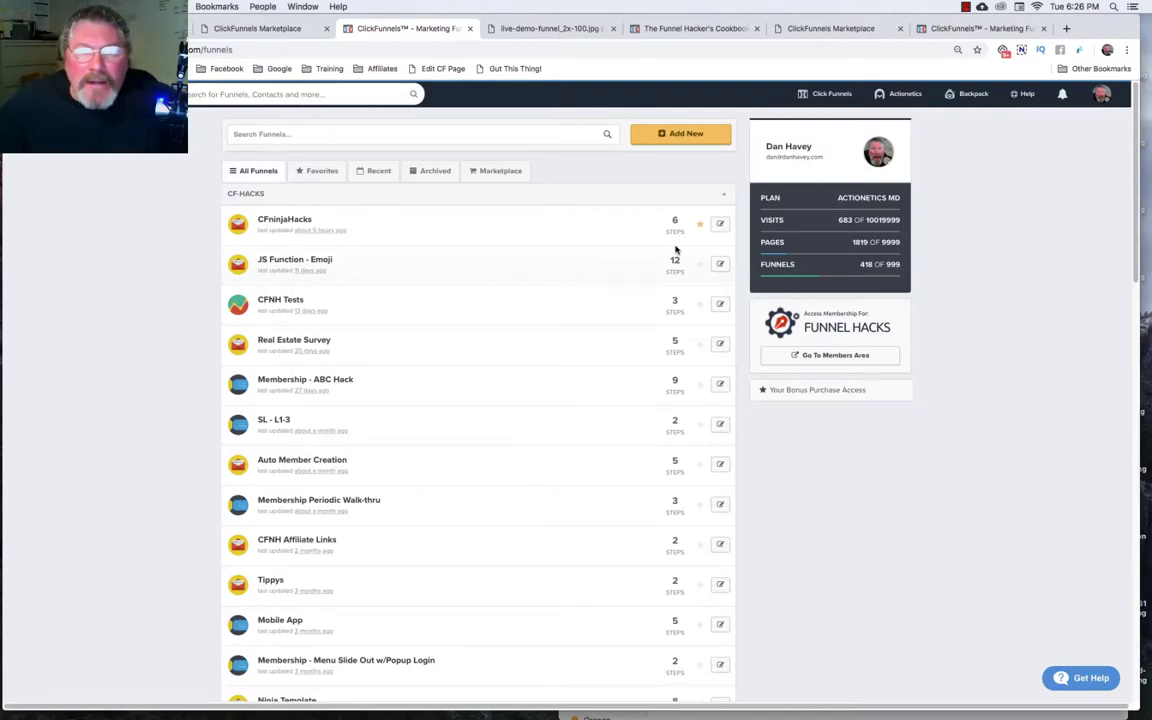
Start a new Cookbook funnel and open the free Funnel Hacker's Cookbook offer
left_click(681, 137)
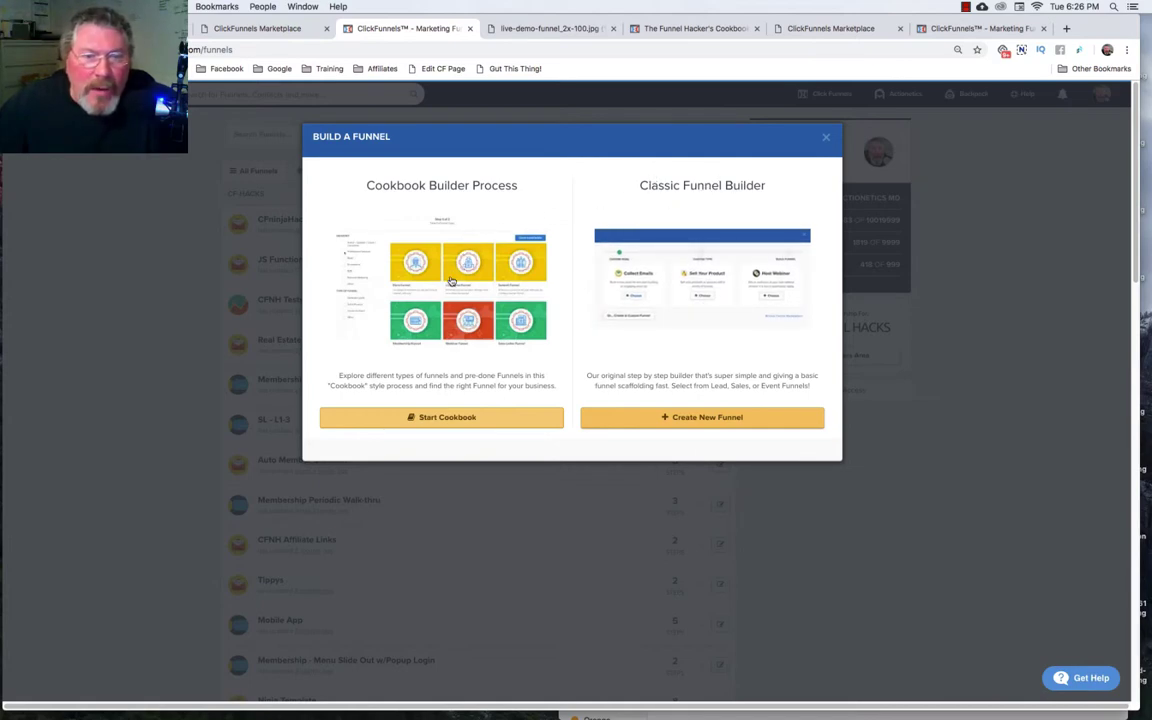
left_click(433, 421)
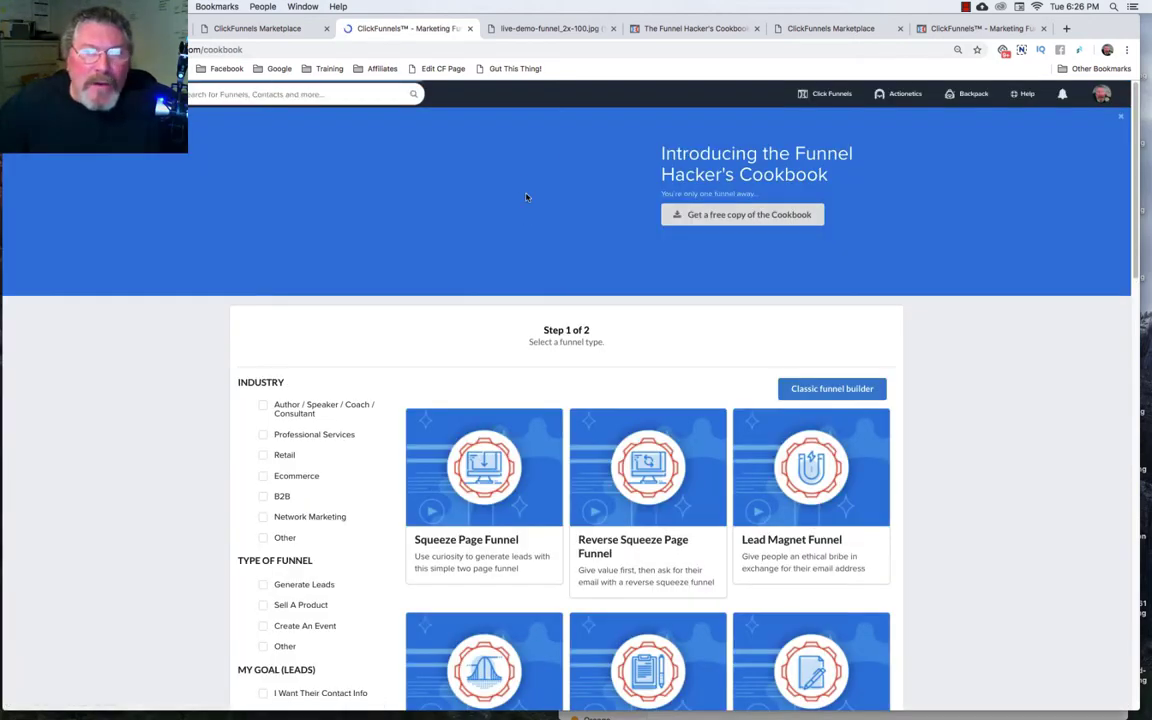
left_click(725, 219)
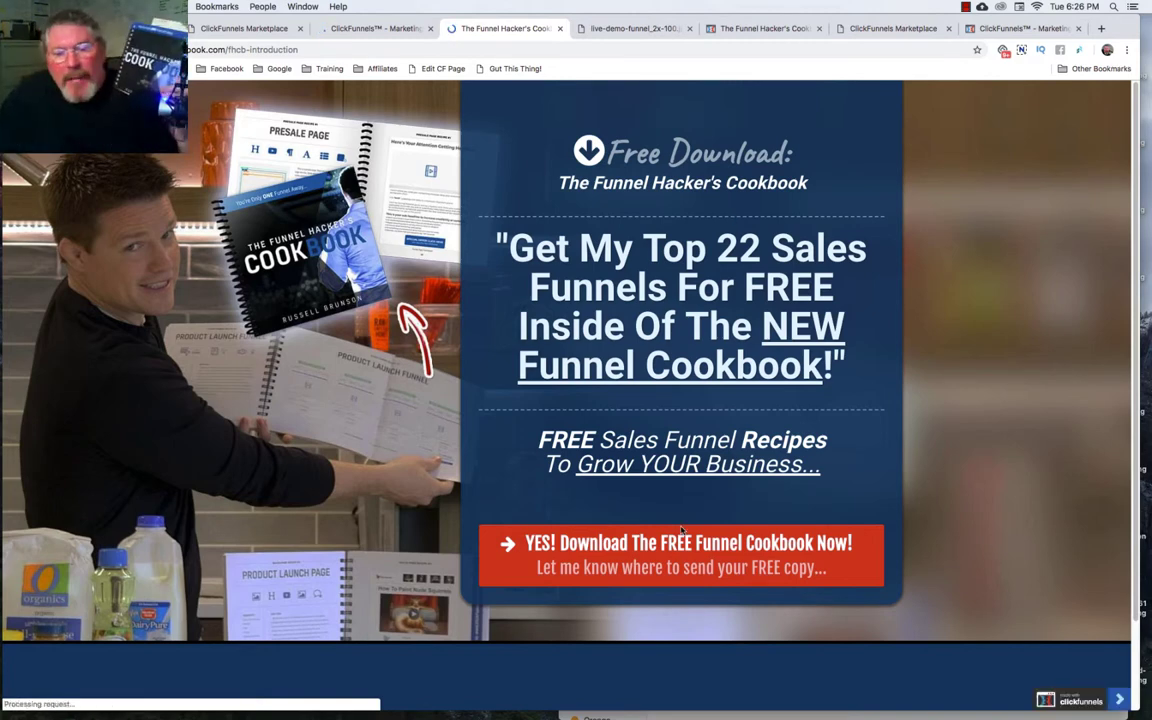
Request the free Cookbook download and scroll through the Video #1 Funnel Strategy page
left_click(640, 554)
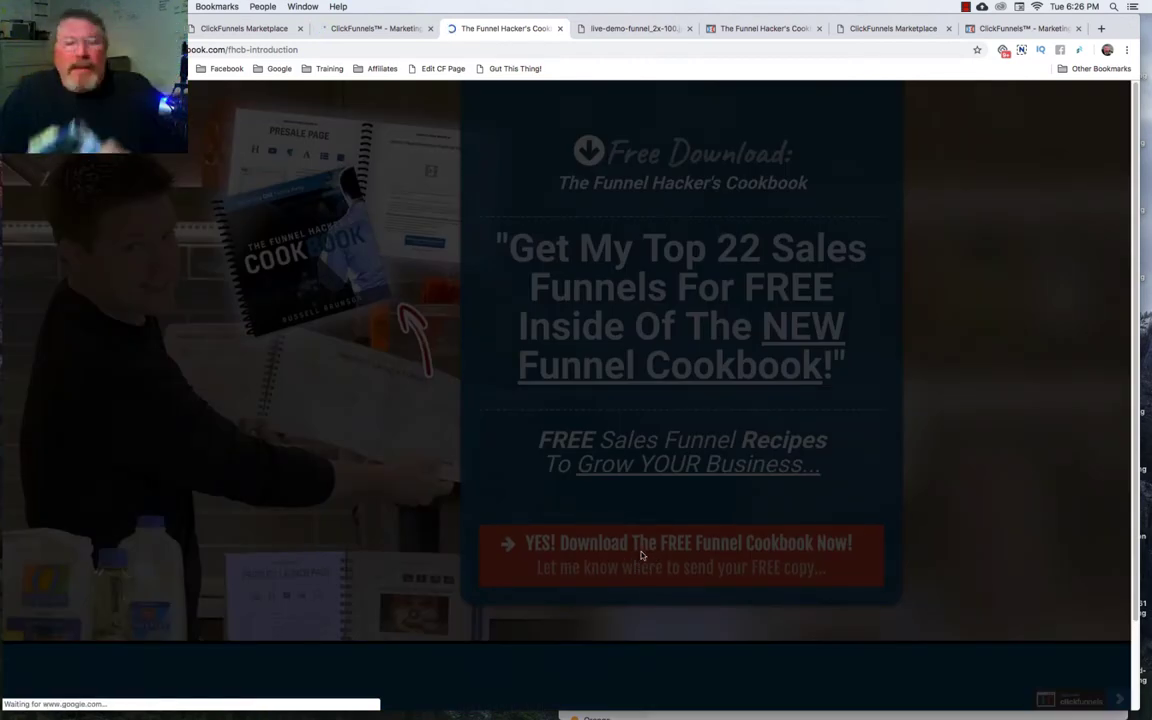
left_click(683, 368)
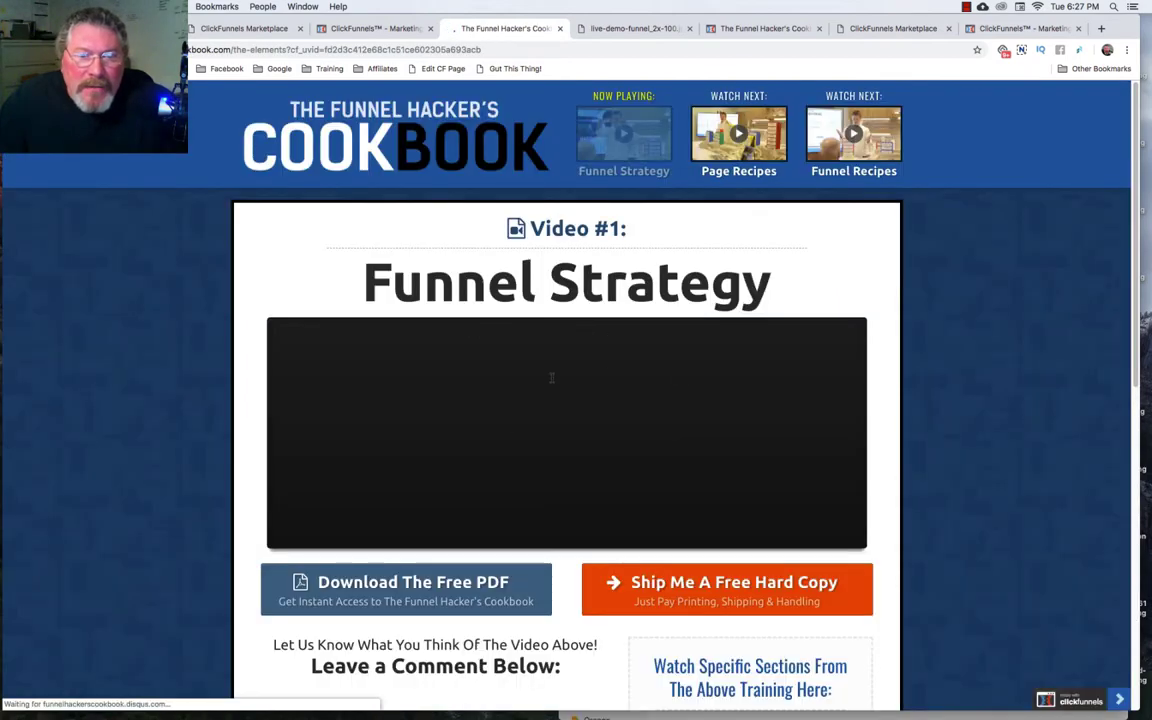
scroll(252, 411, "down", 2)
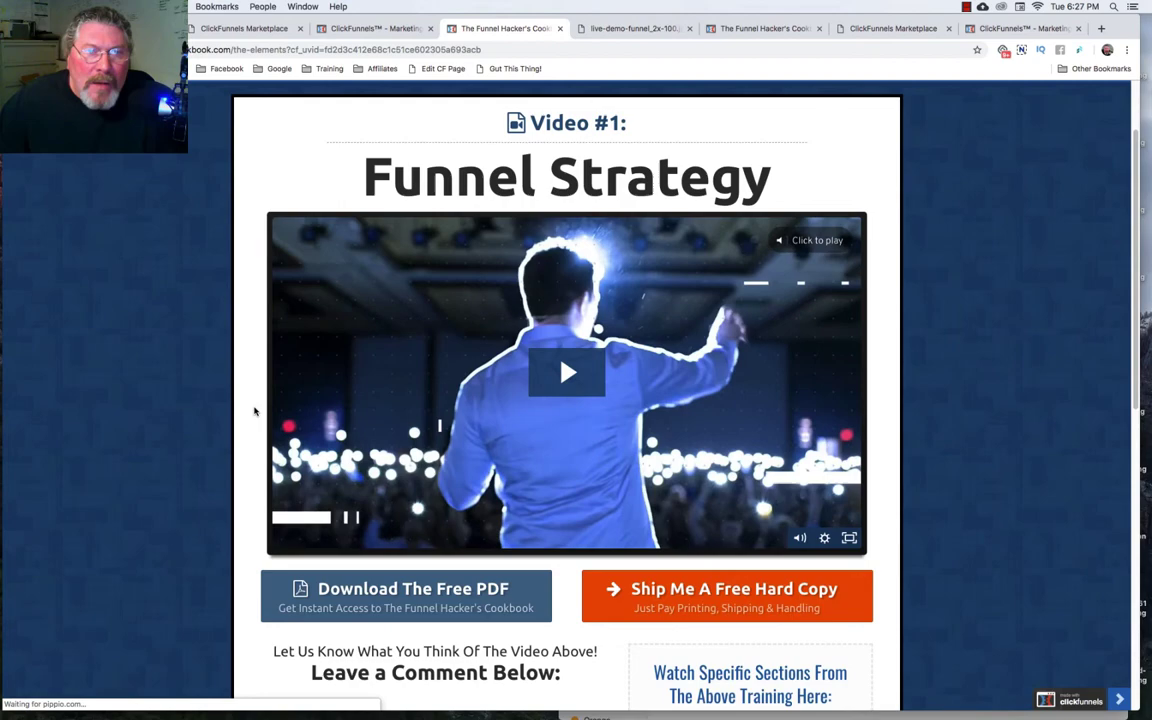
scroll(240, 430, "down", 2)
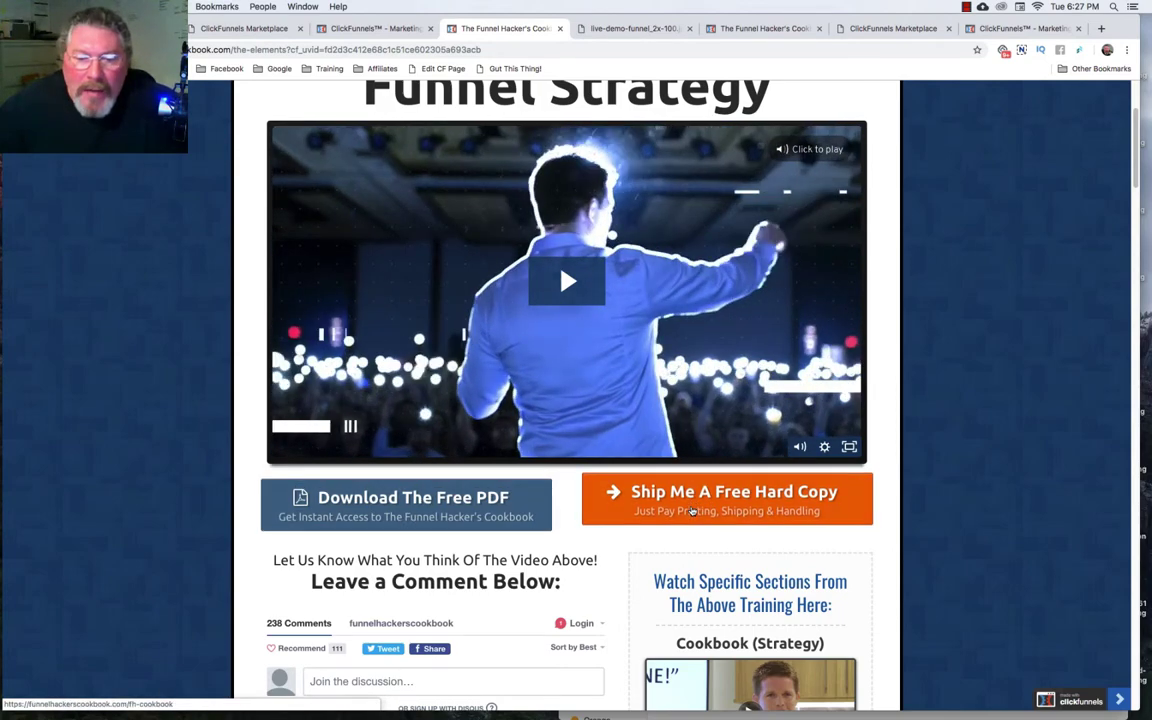
Choose the free shipped hard copy and highlight its $19.95 printing and shipping cost
left_click(691, 511)
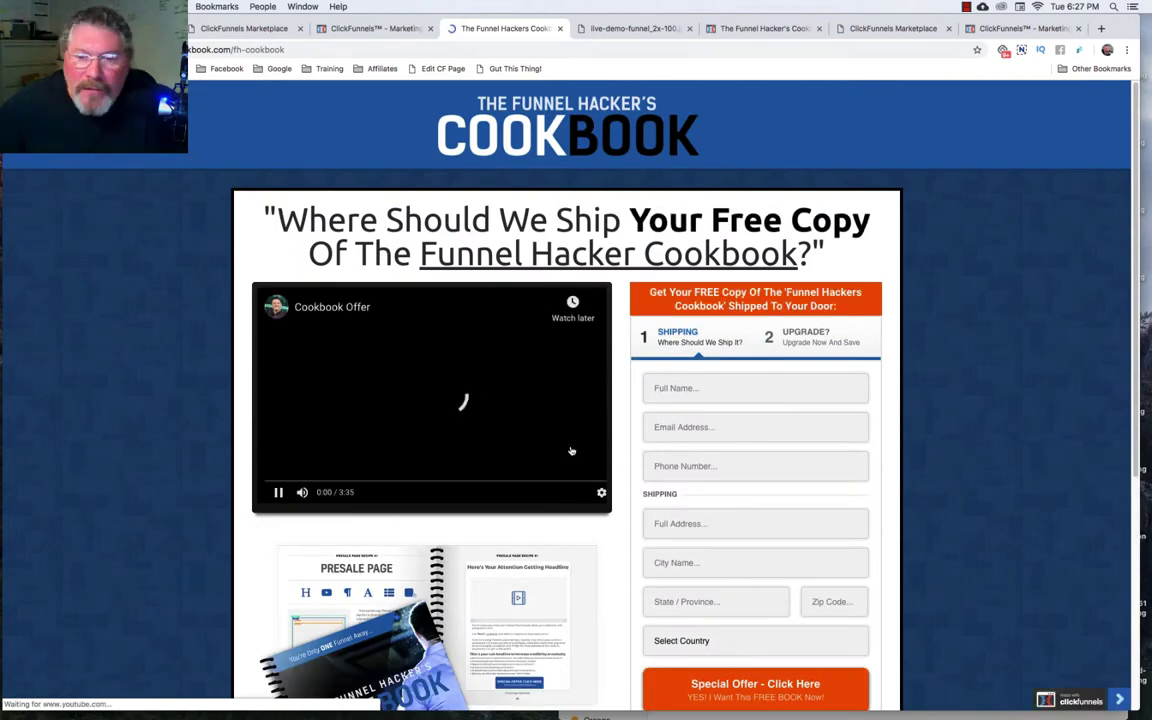
scroll(587, 494, "down", 2)
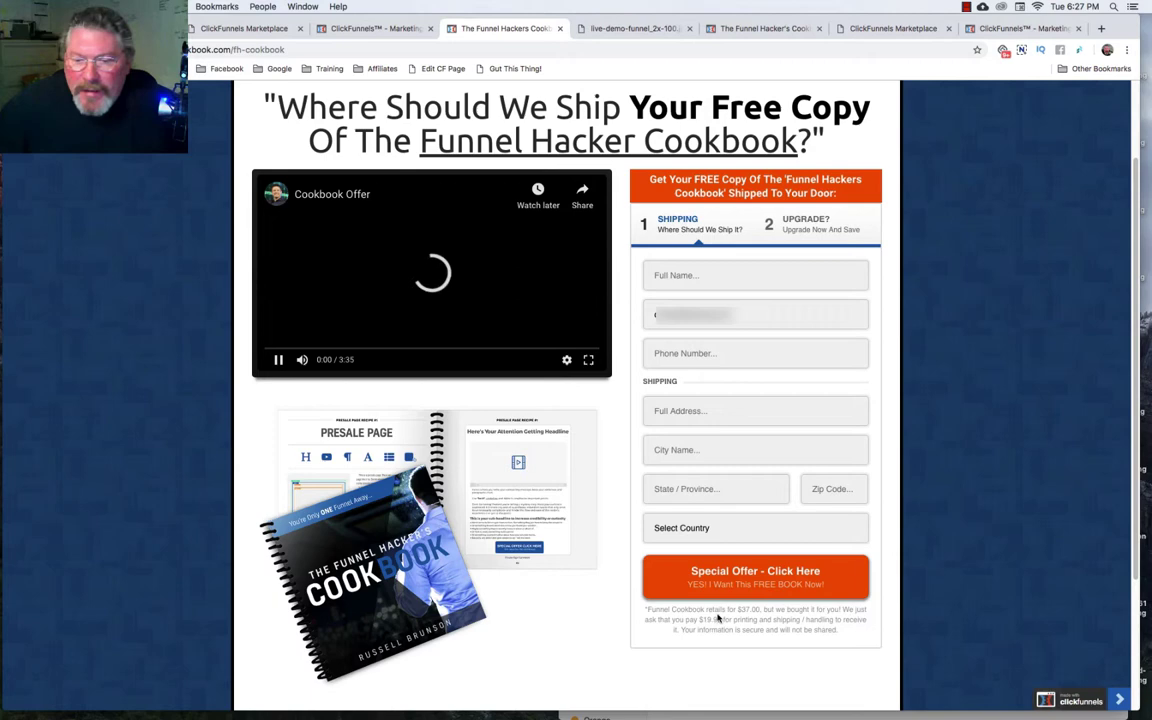
left_click_drag(702, 619, 739, 620)
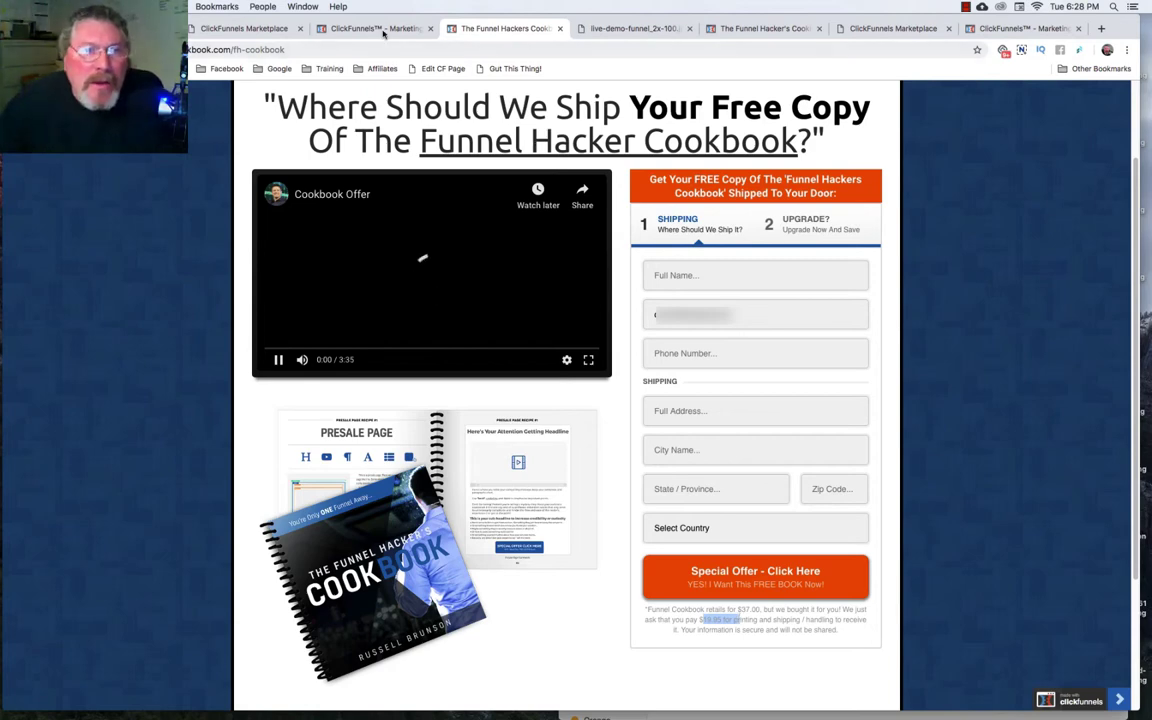
Back in the Cookbook funnel types, filter to Professional Services only
left_click(380, 30)
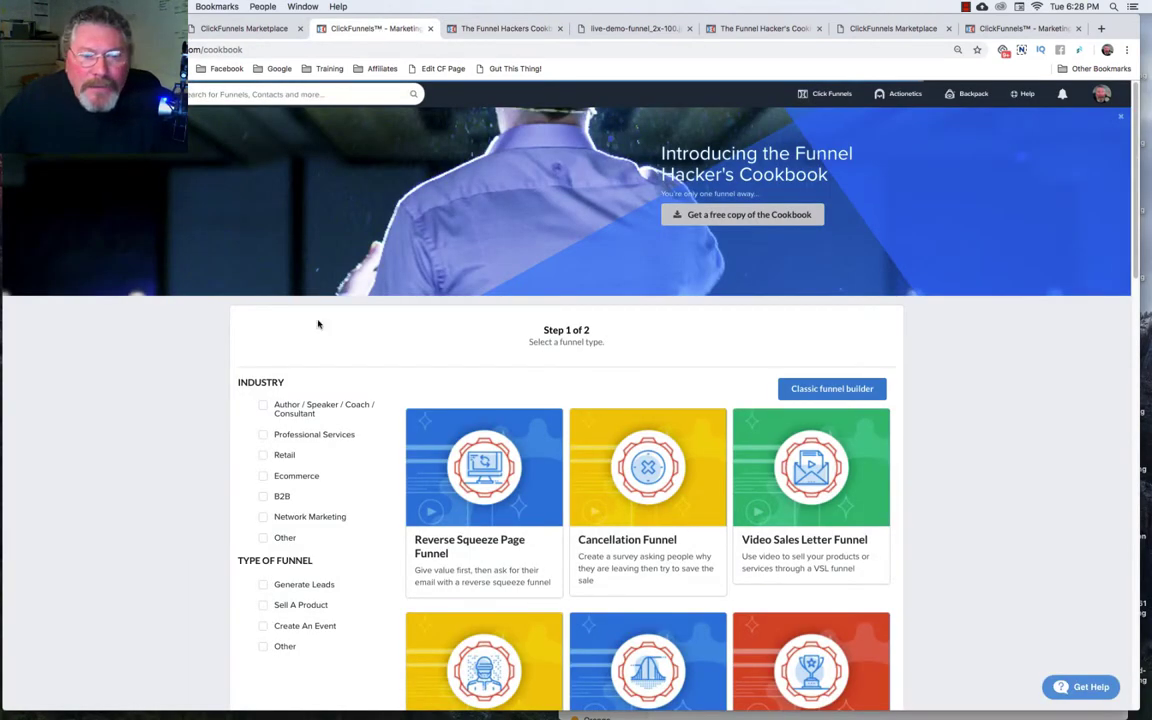
scroll(127, 412, "down", 2)
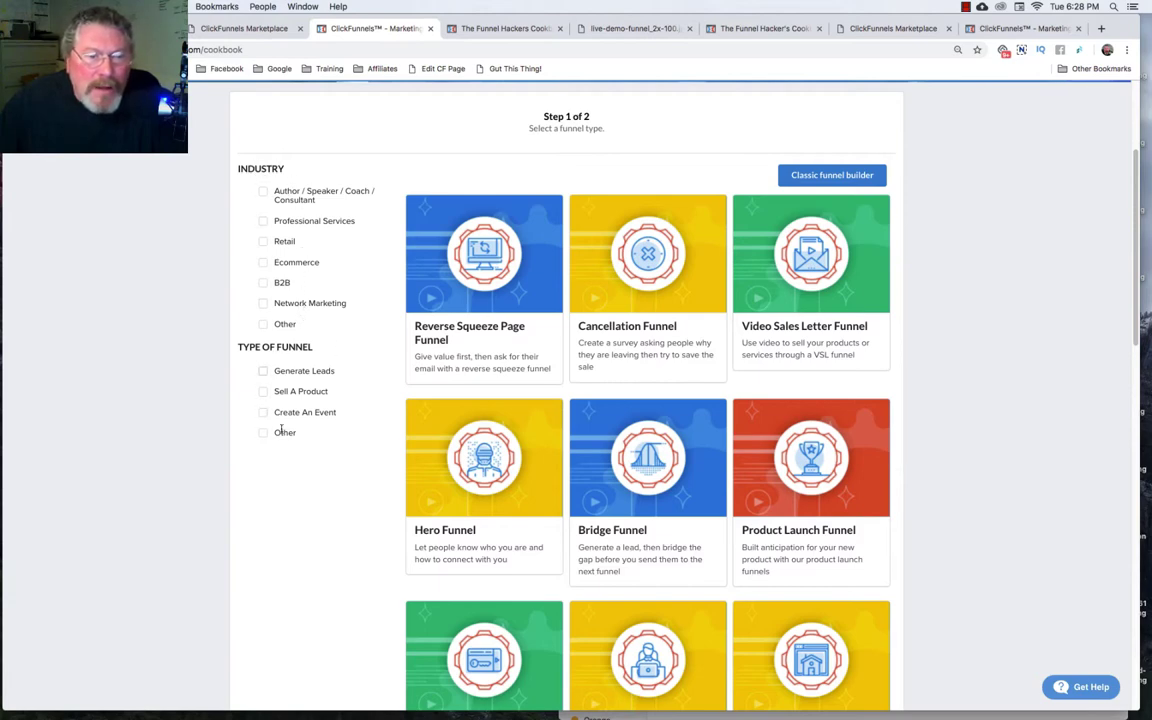
left_click(263, 221)
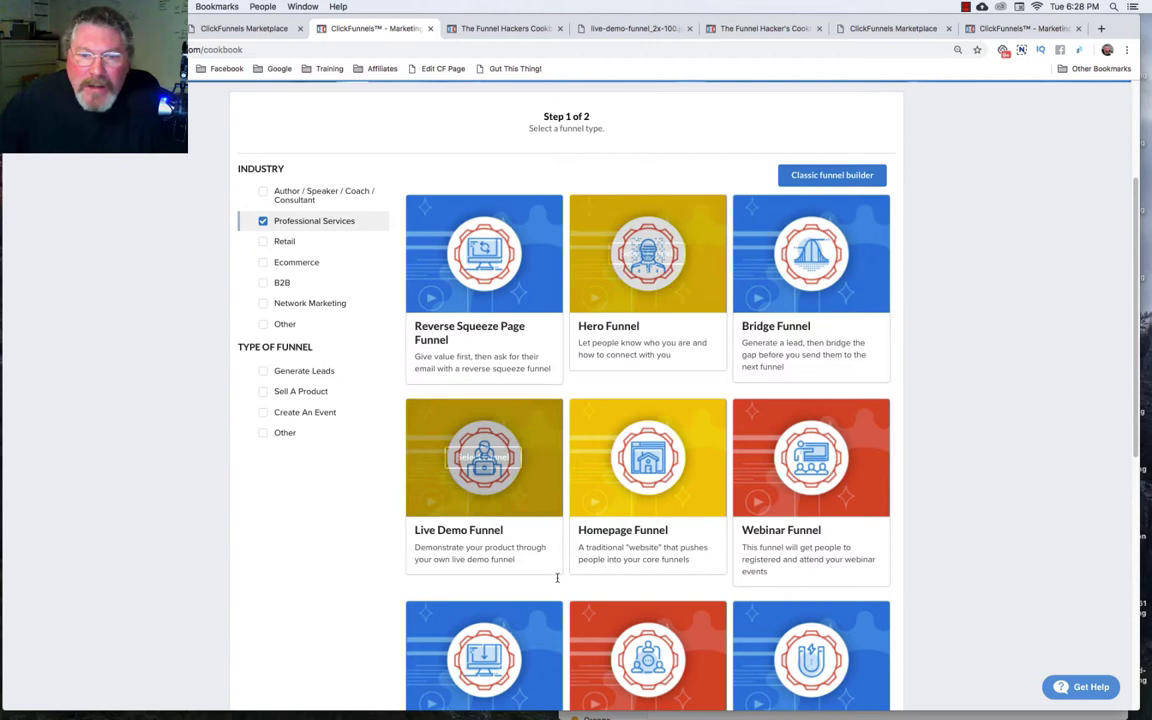
left_click(265, 193)
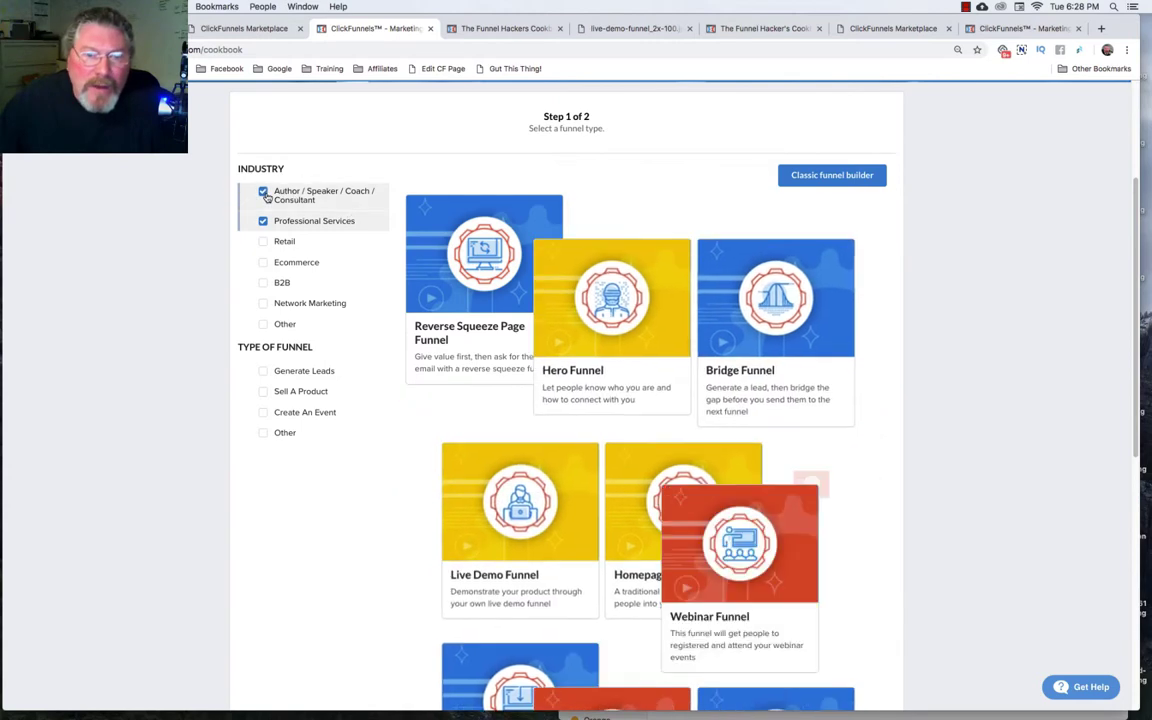
left_click(263, 221)
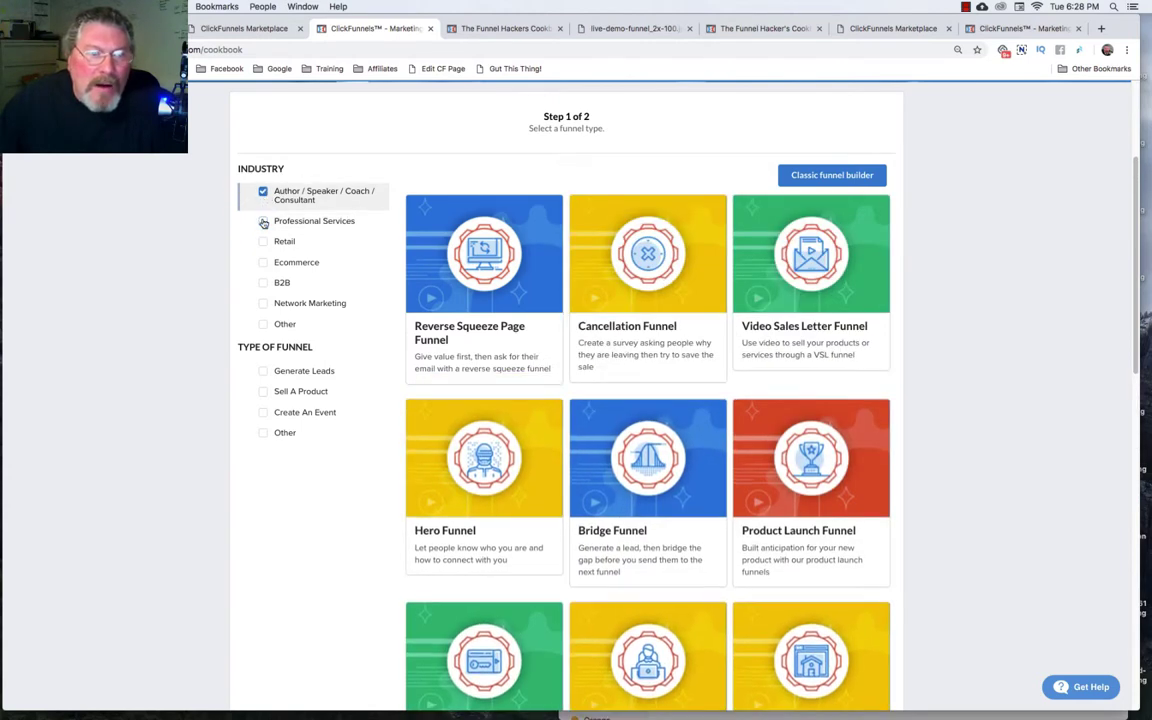
left_click(265, 193)
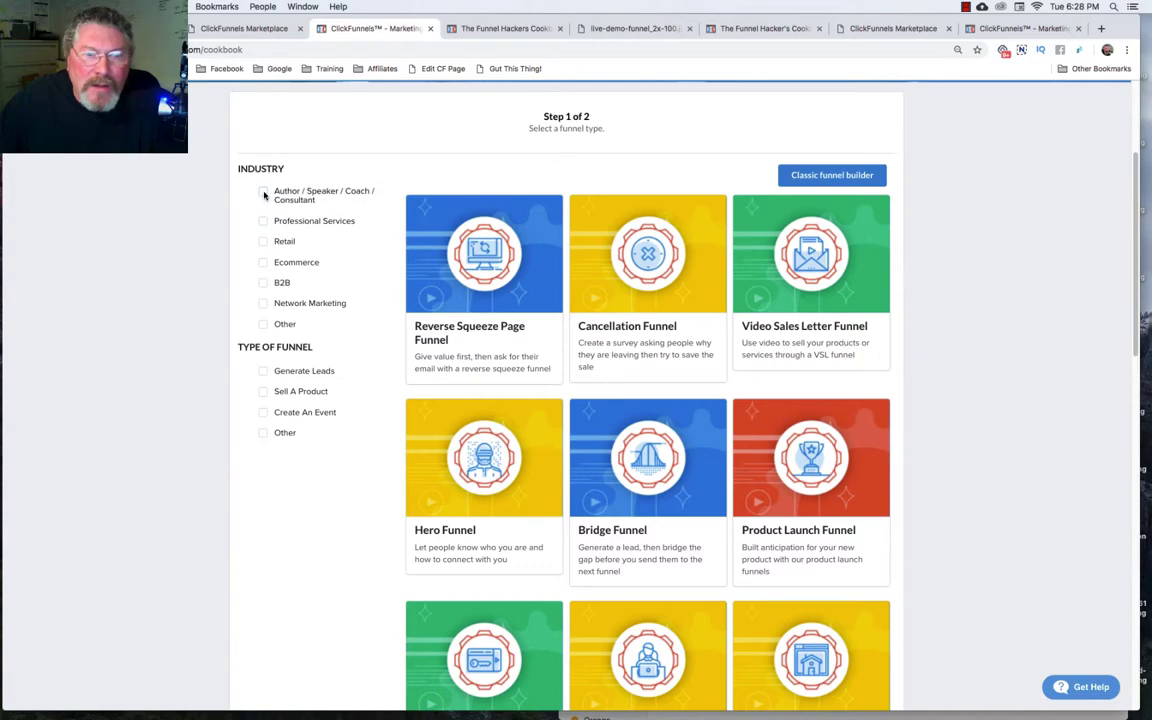
left_click(263, 221)
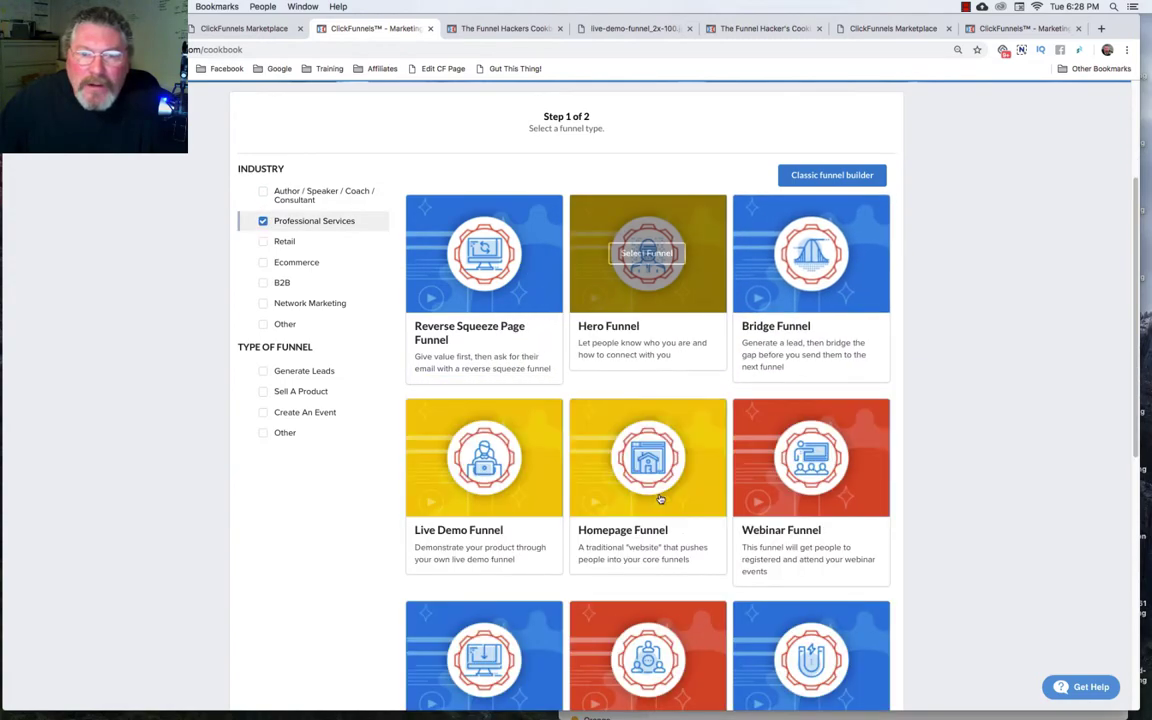
Add the Generate Leads and I Want Their Contact Info filters
scroll(630, 395, "down", 10)
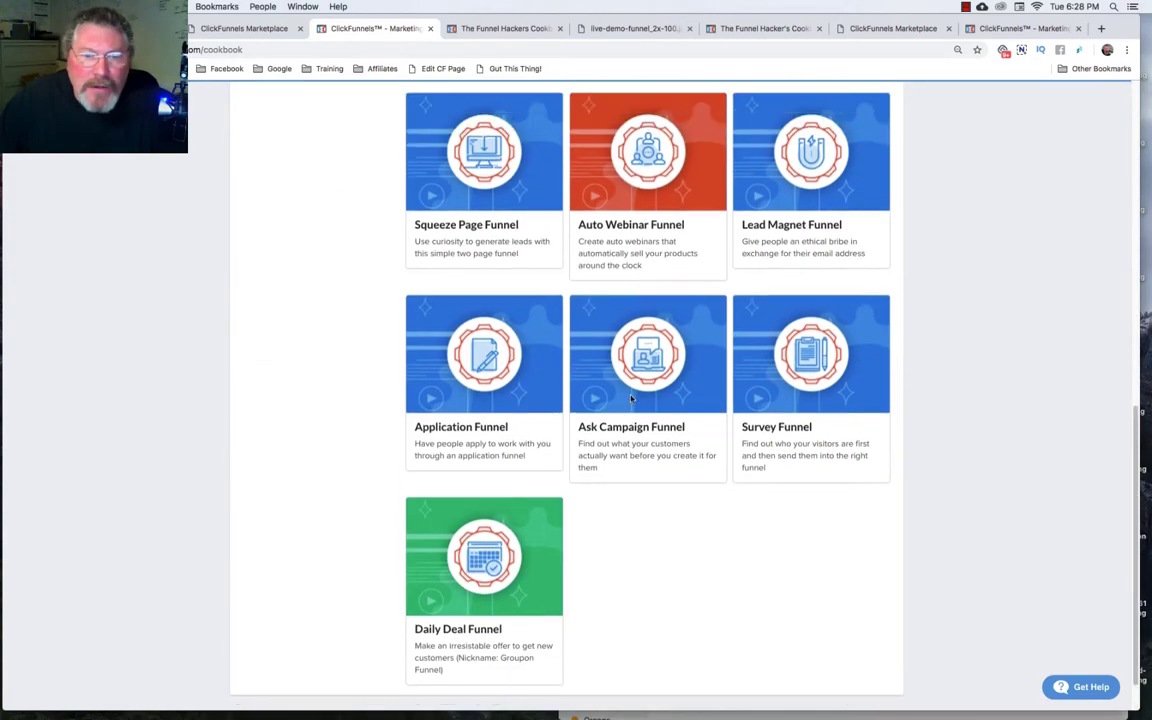
scroll(630, 395, "up", 5)
scroll(630, 395, "up", 5)
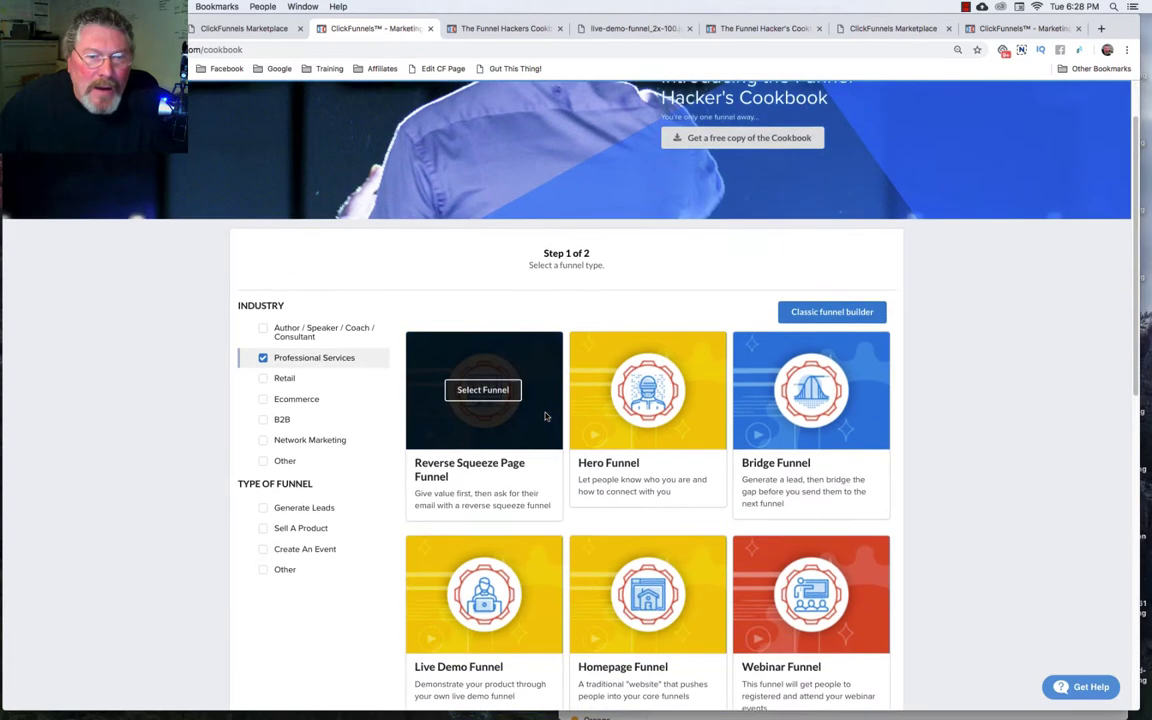
scroll(545, 416, "down", 3)
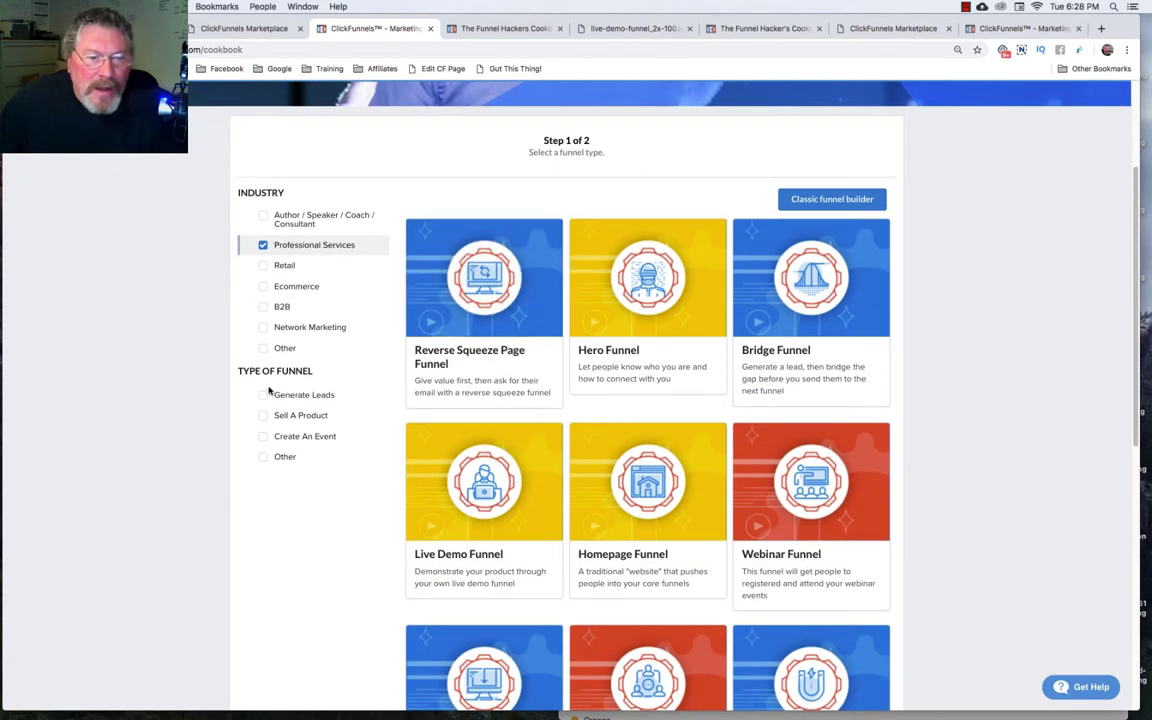
left_click(263, 397)
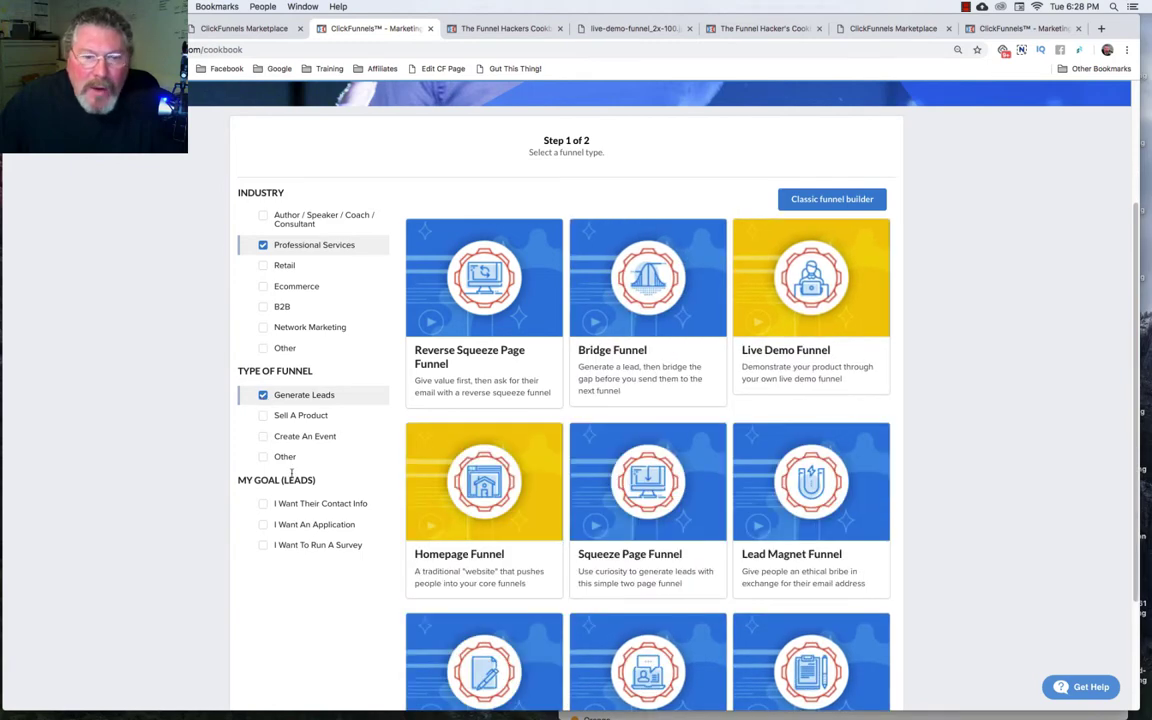
left_click(262, 504)
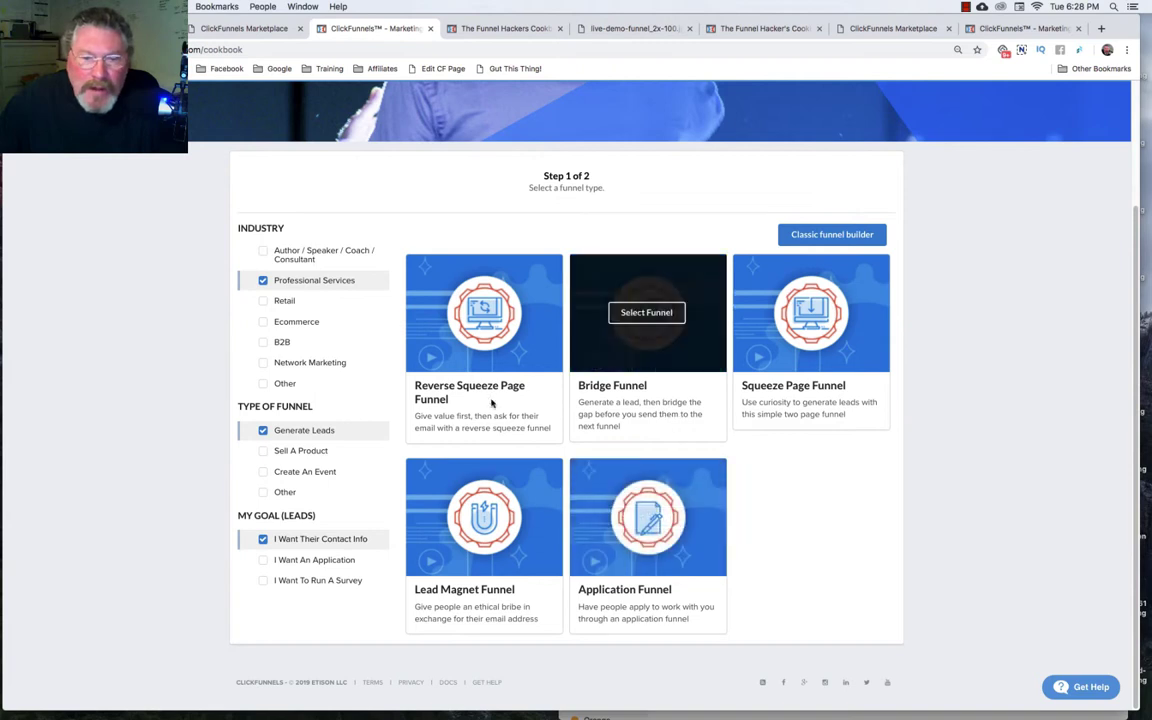
mouse_move(648, 278)
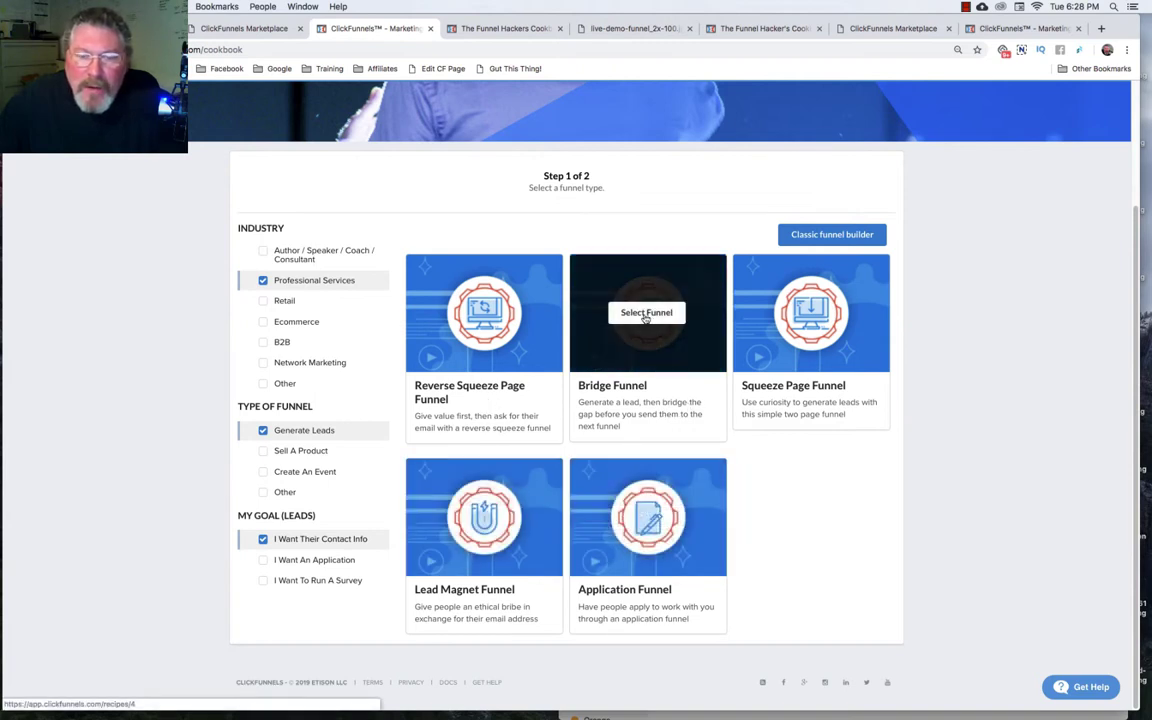
Open the Bridge Funnel recipe and watch part of its explainer video
left_click(645, 313)
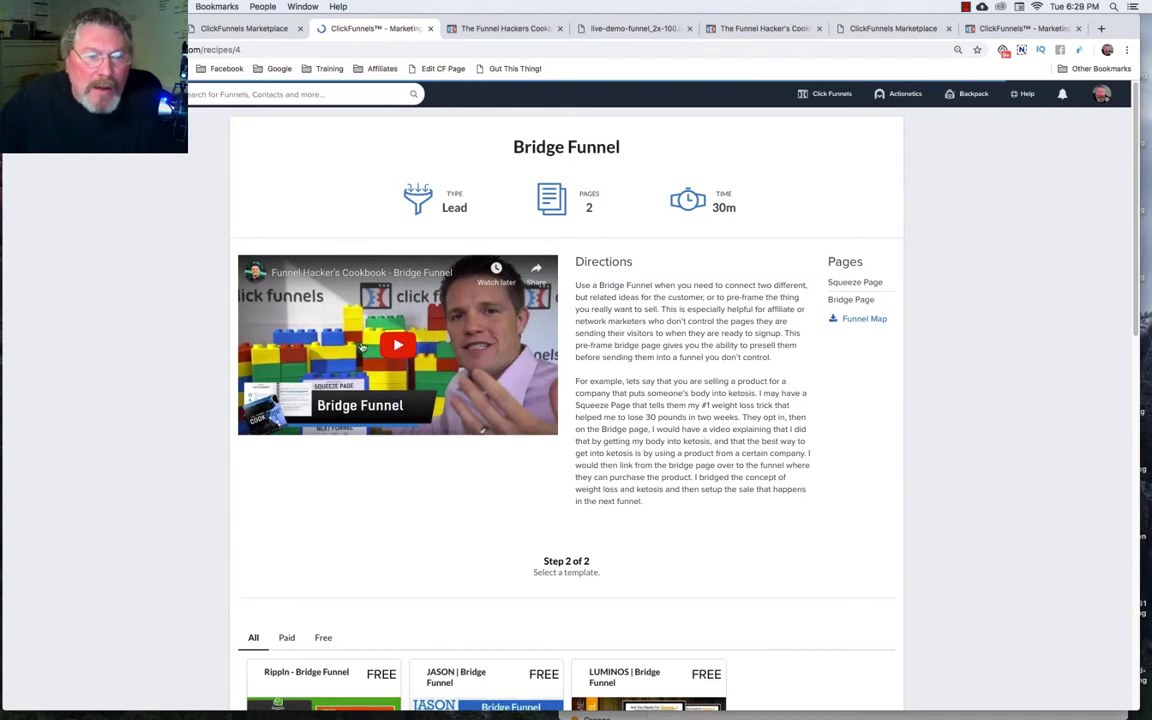
left_click(338, 330)
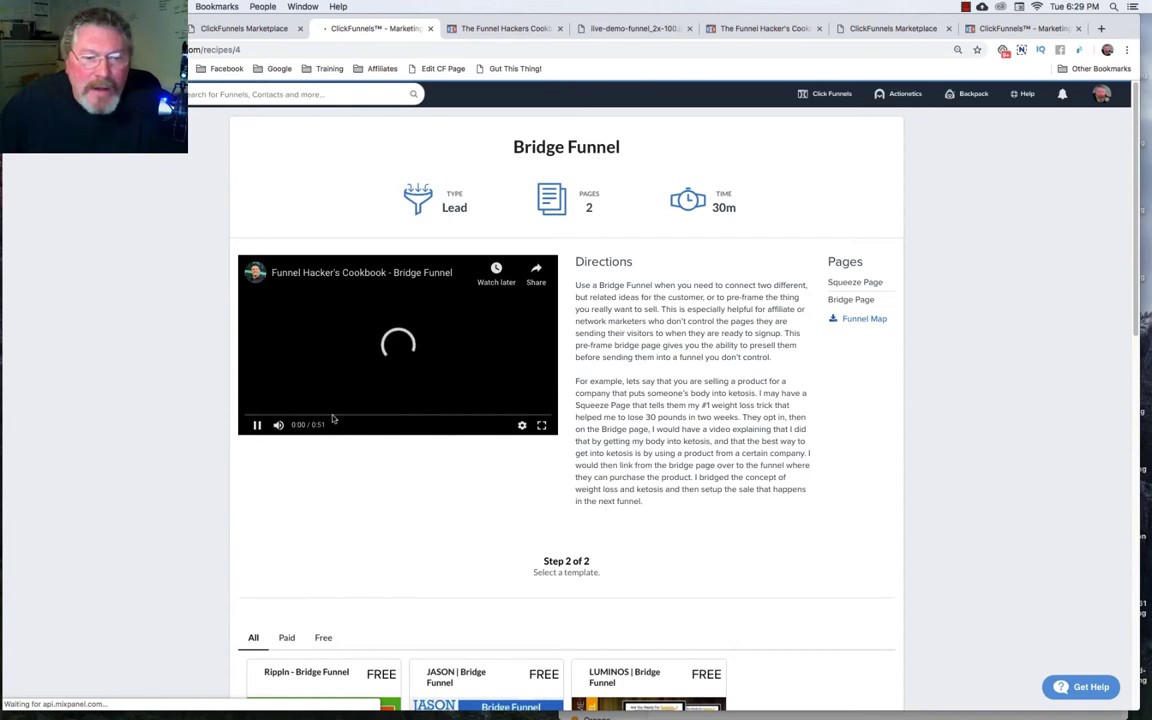
left_click(340, 413)
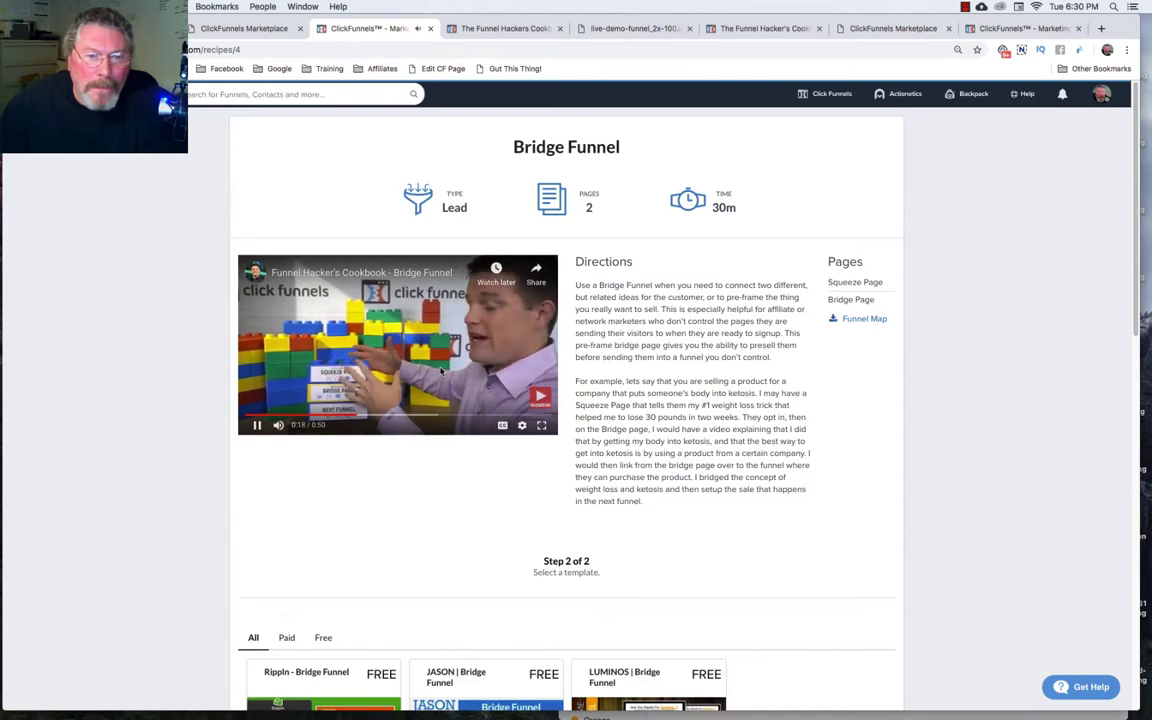
left_click(256, 427)
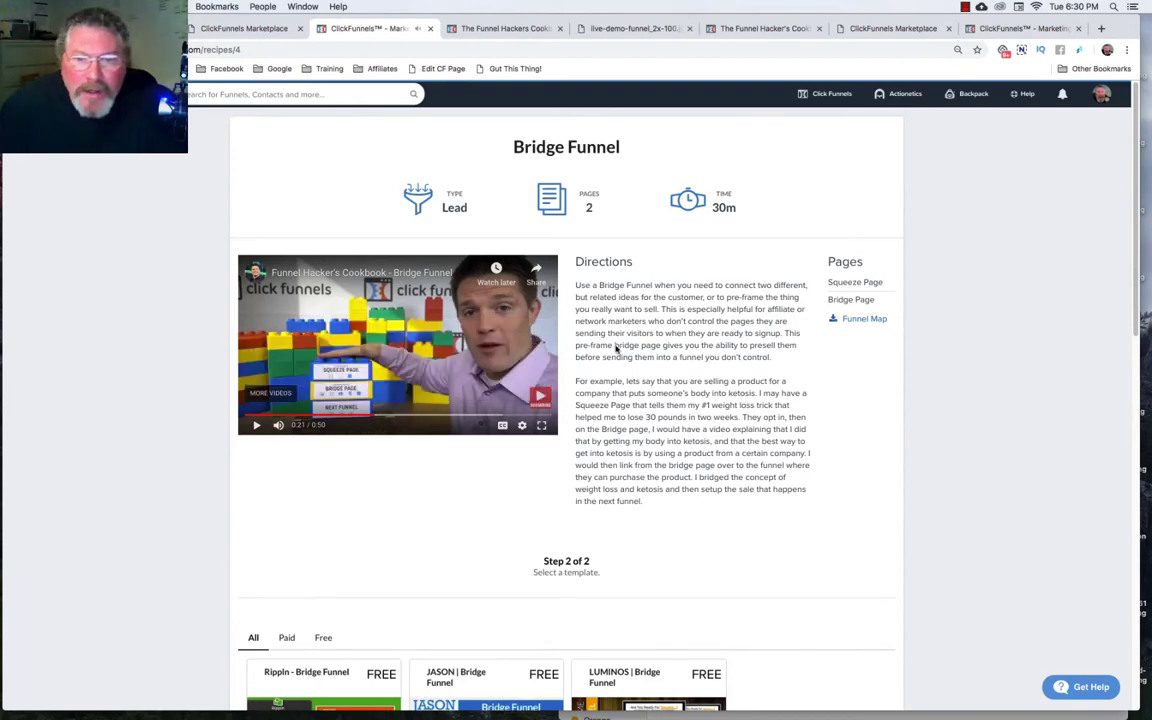
Open the Bridge Funnel map image in a new tab
left_click(857, 320)
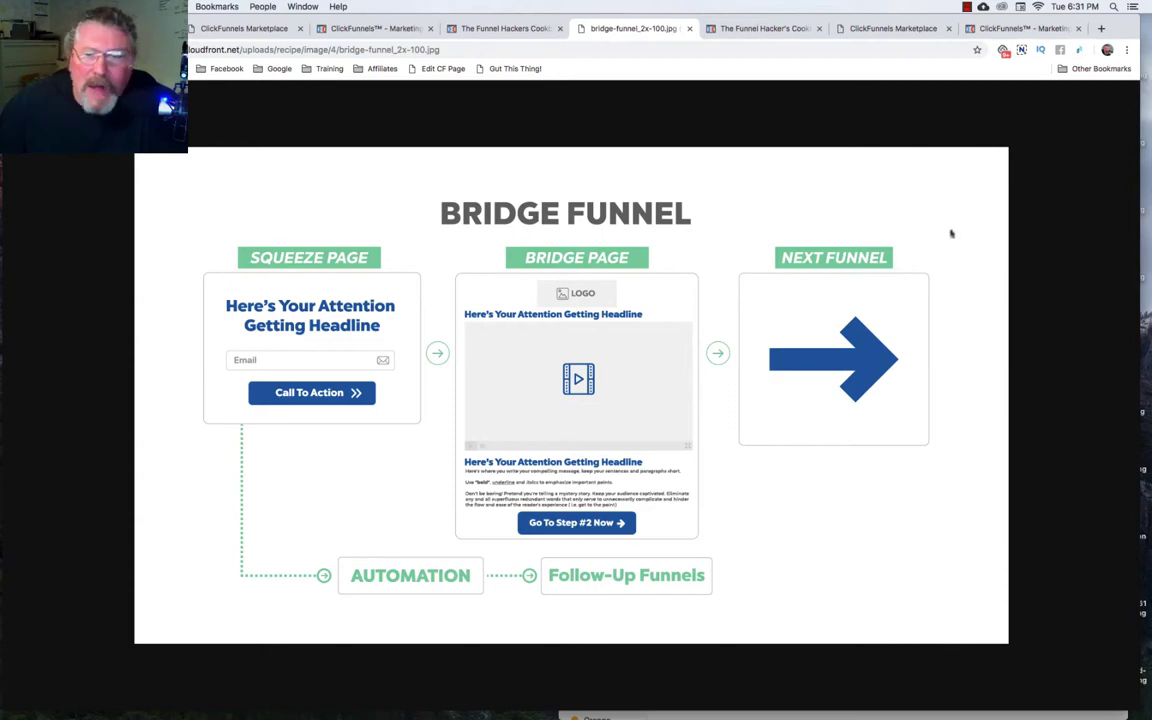
Filter funnel types to Network Marketing and Sell A Product, then choose Live Demo Funnel
left_click(493, 30)
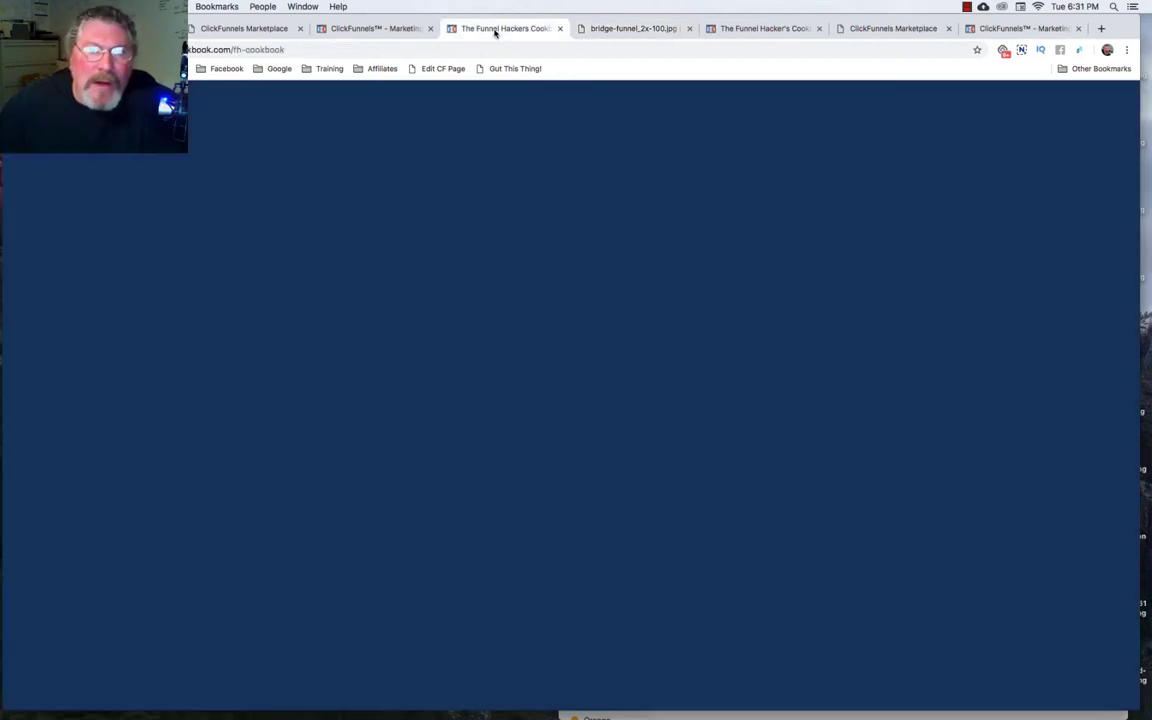
left_click(423, 30)
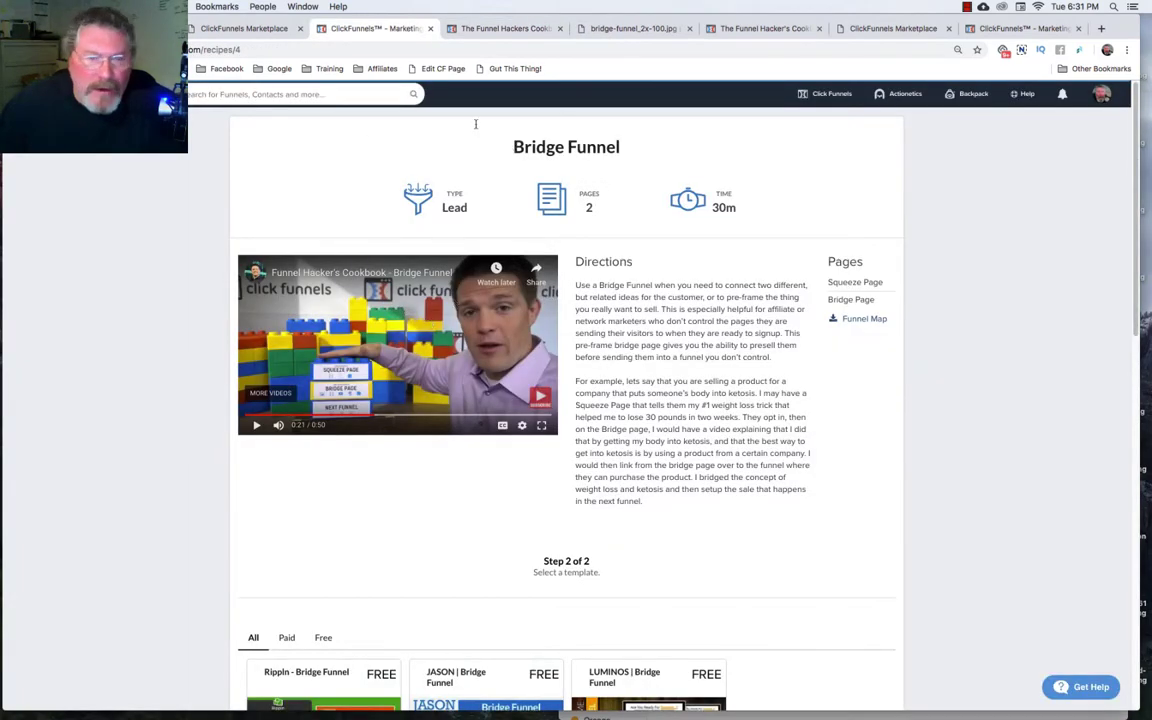
key("alt+Left")
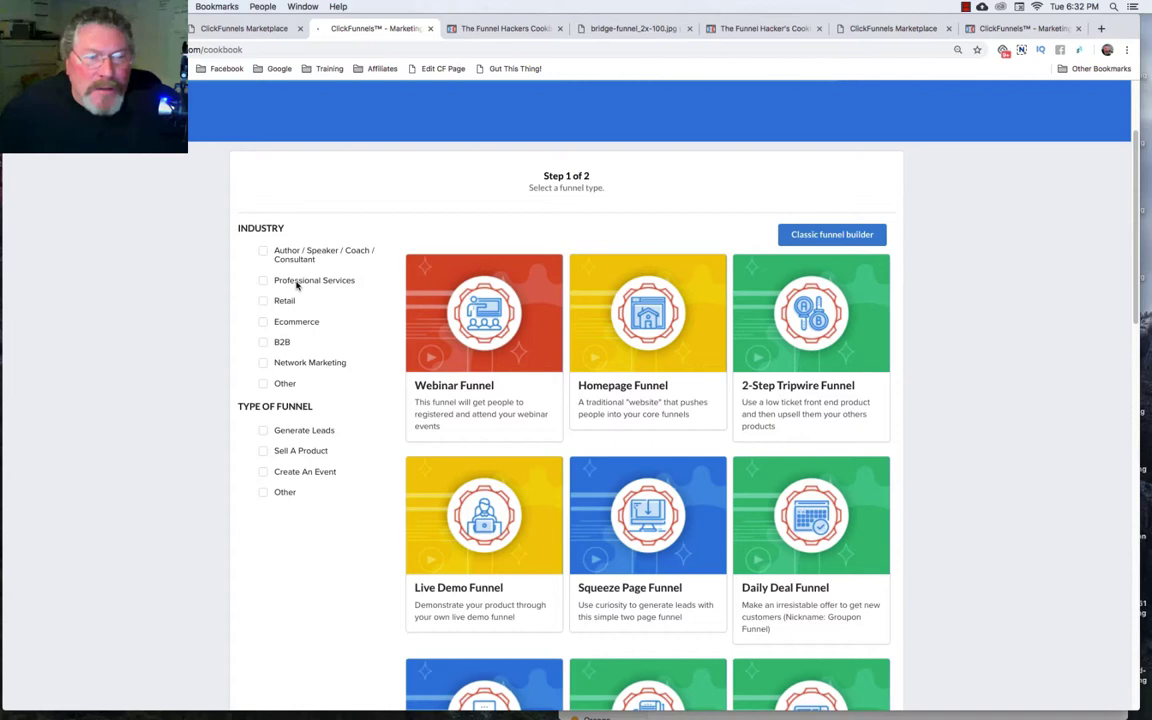
left_click(263, 364)
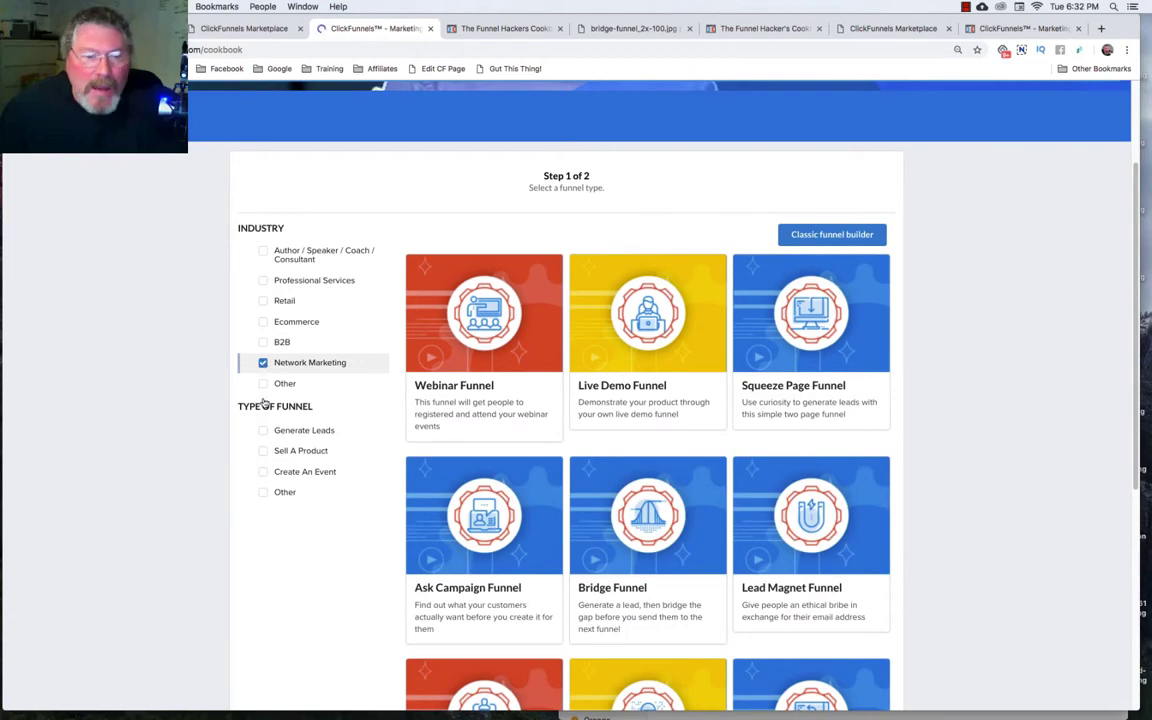
left_click(264, 452)
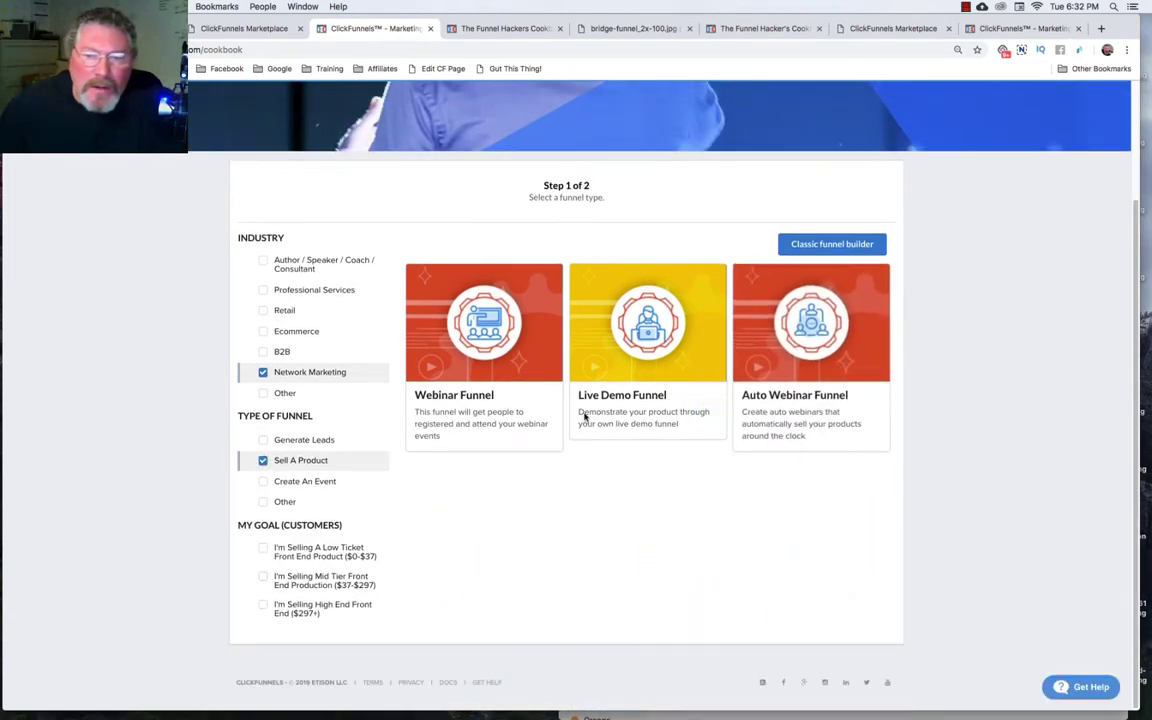
mouse_move(647, 322)
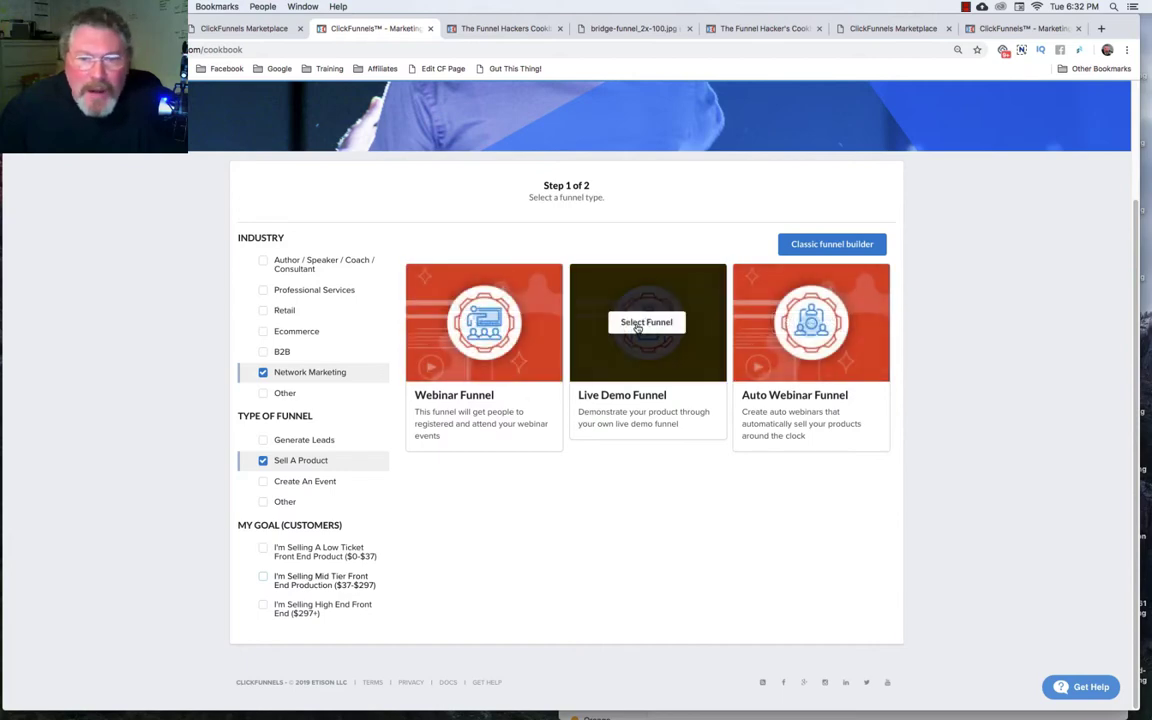
left_click(637, 329)
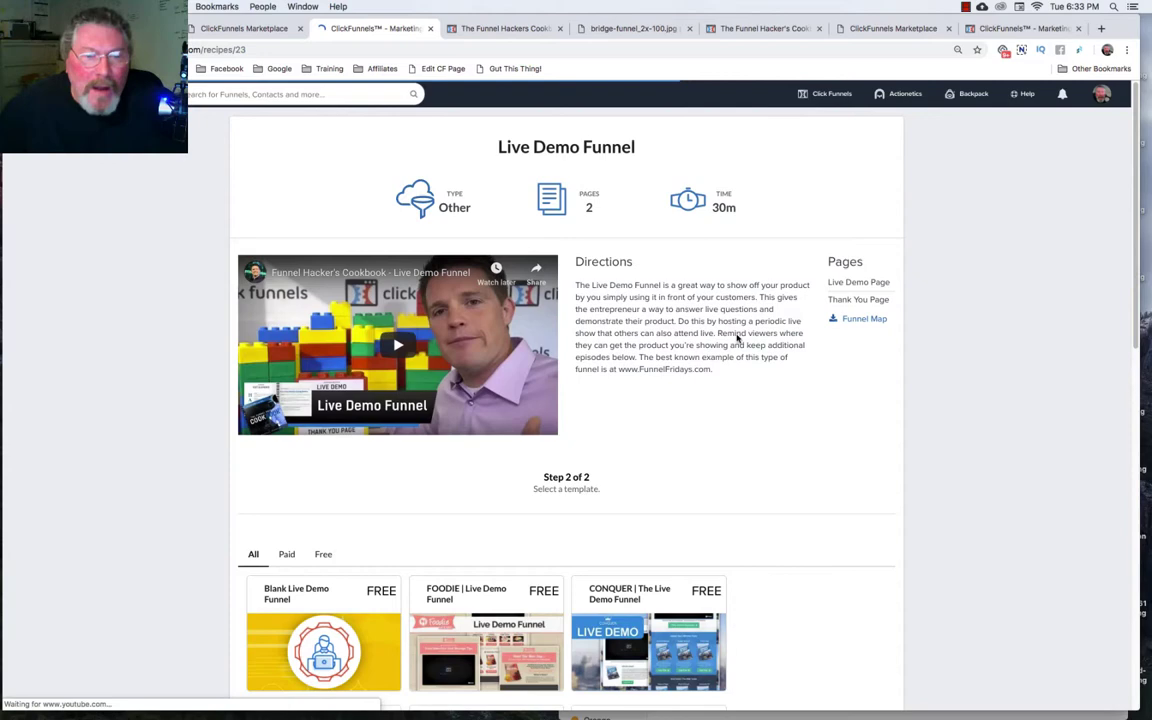
scroll(621, 347, "down", 2)
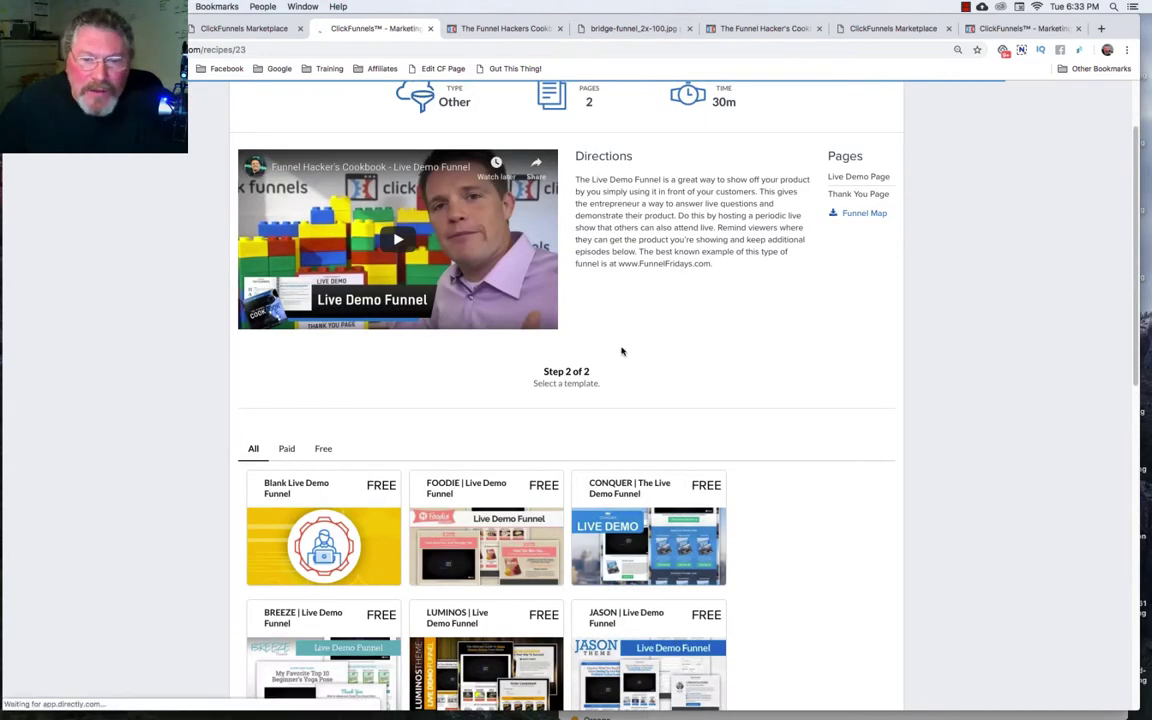
scroll(314, 360, "down", 3)
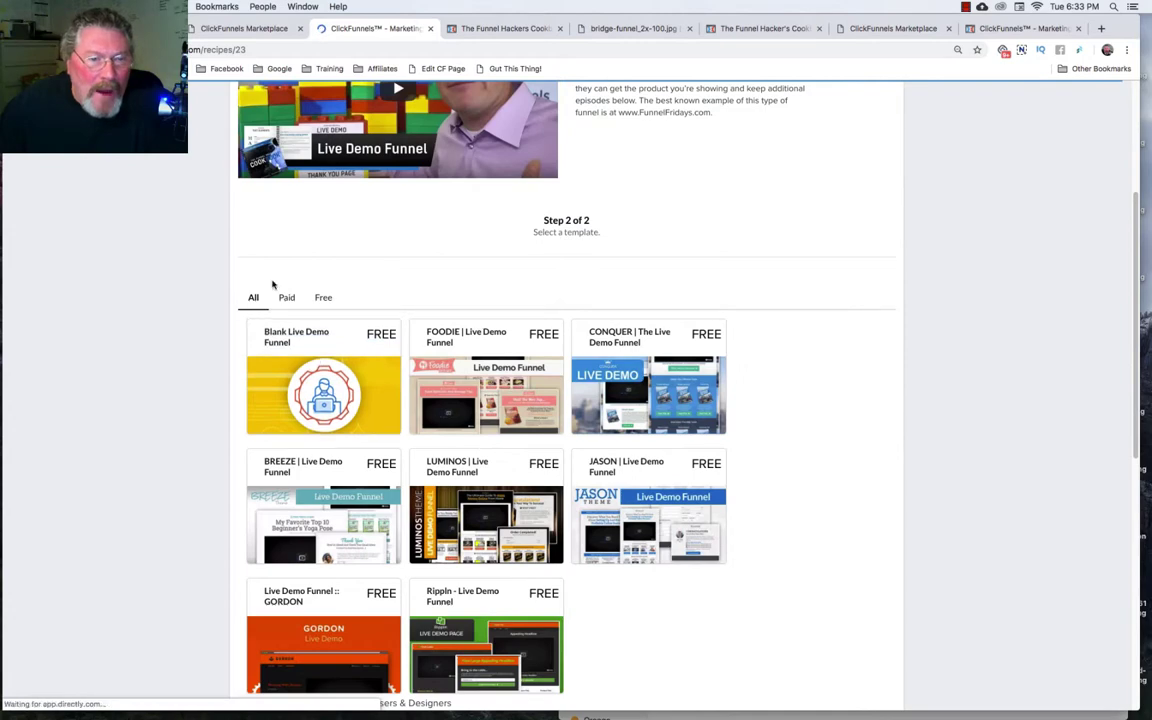
scroll(750, 358, "down", 1)
scroll(750, 358, "down", 3)
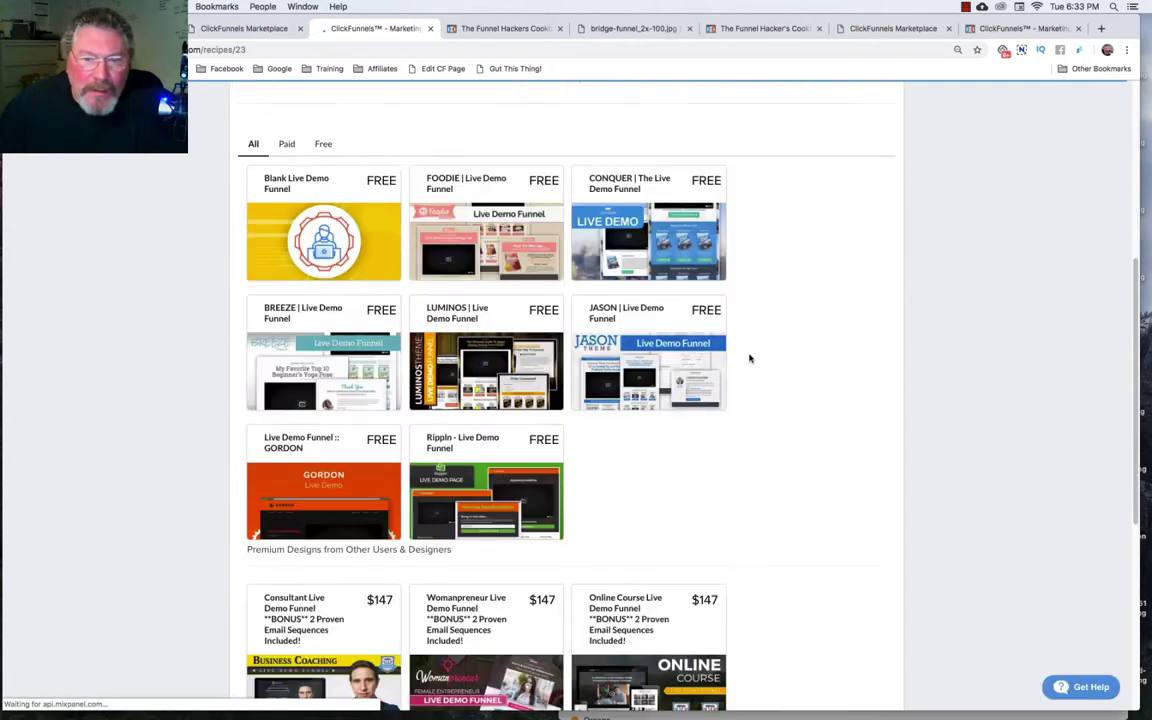
scroll(750, 358, "down", 4)
scroll(750, 358, "down", 3)
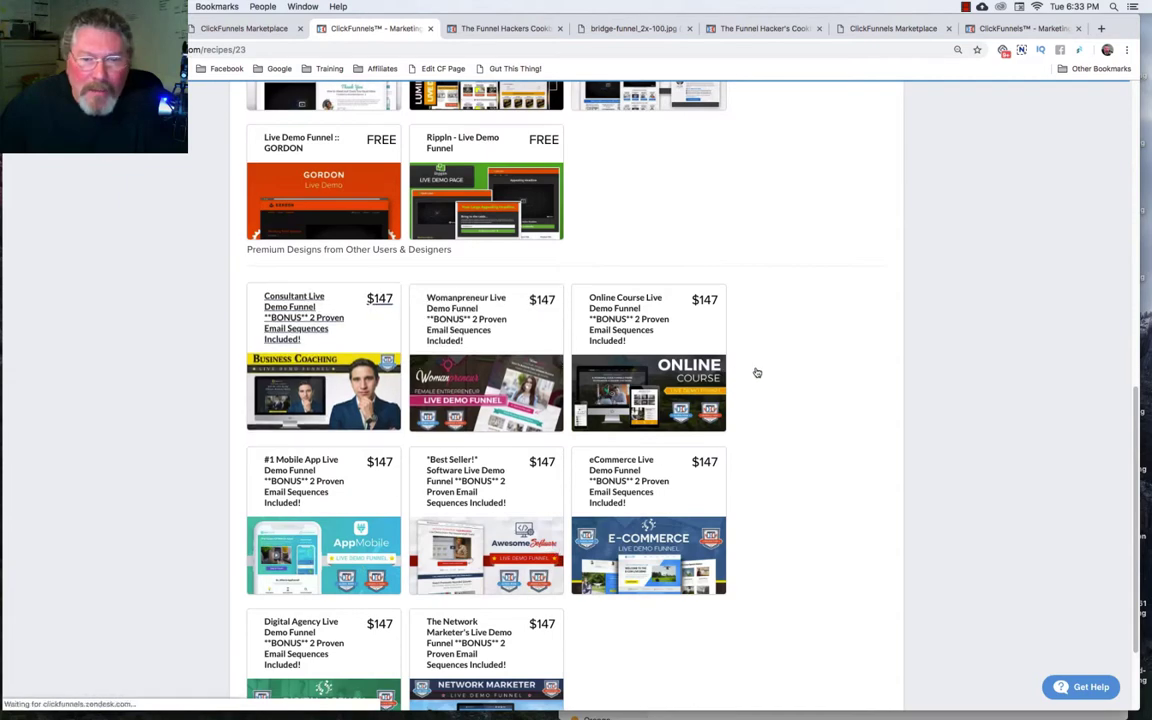
scroll(757, 372, "up", 5)
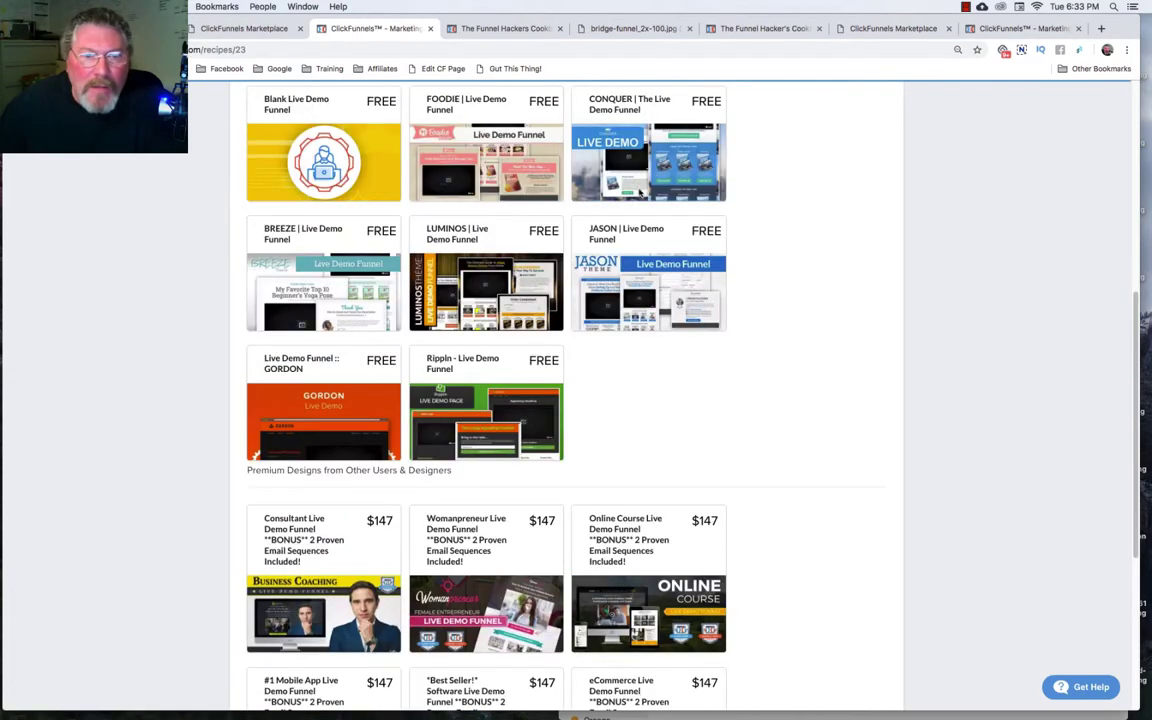
Preview the FOODIE | Live Demo Funnel template's Live Demo and Thank You pages
left_click(479, 141)
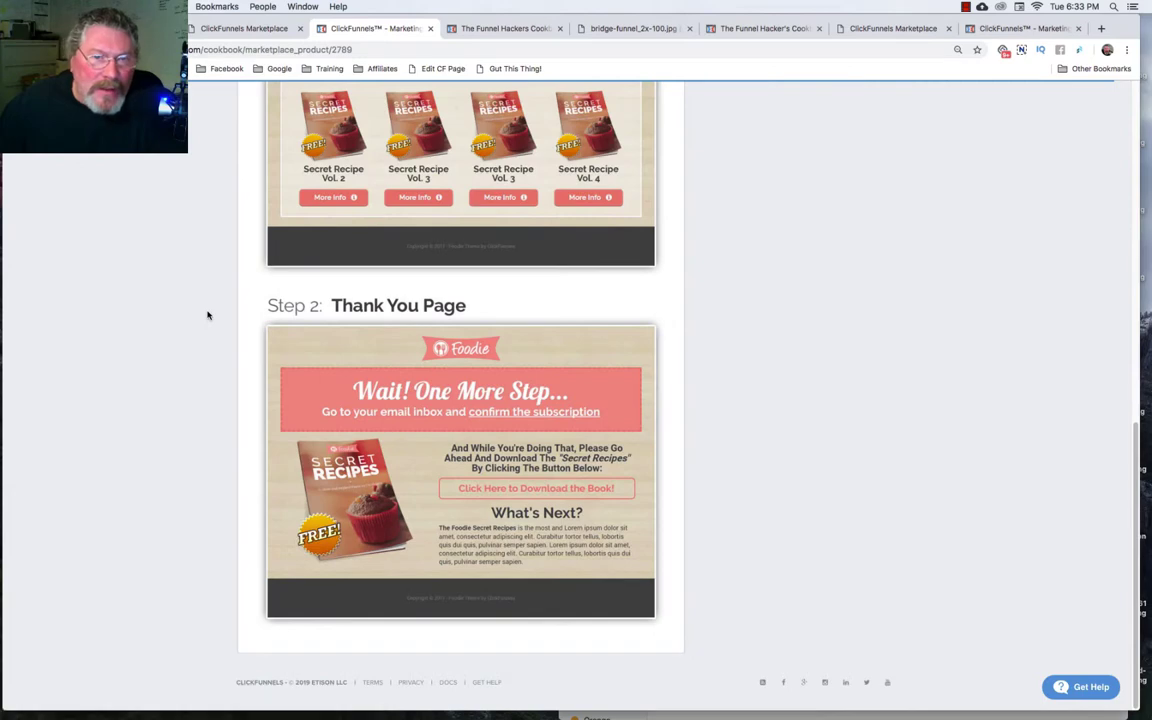
scroll(208, 315, "up", 2)
scroll(208, 315, "up", 10)
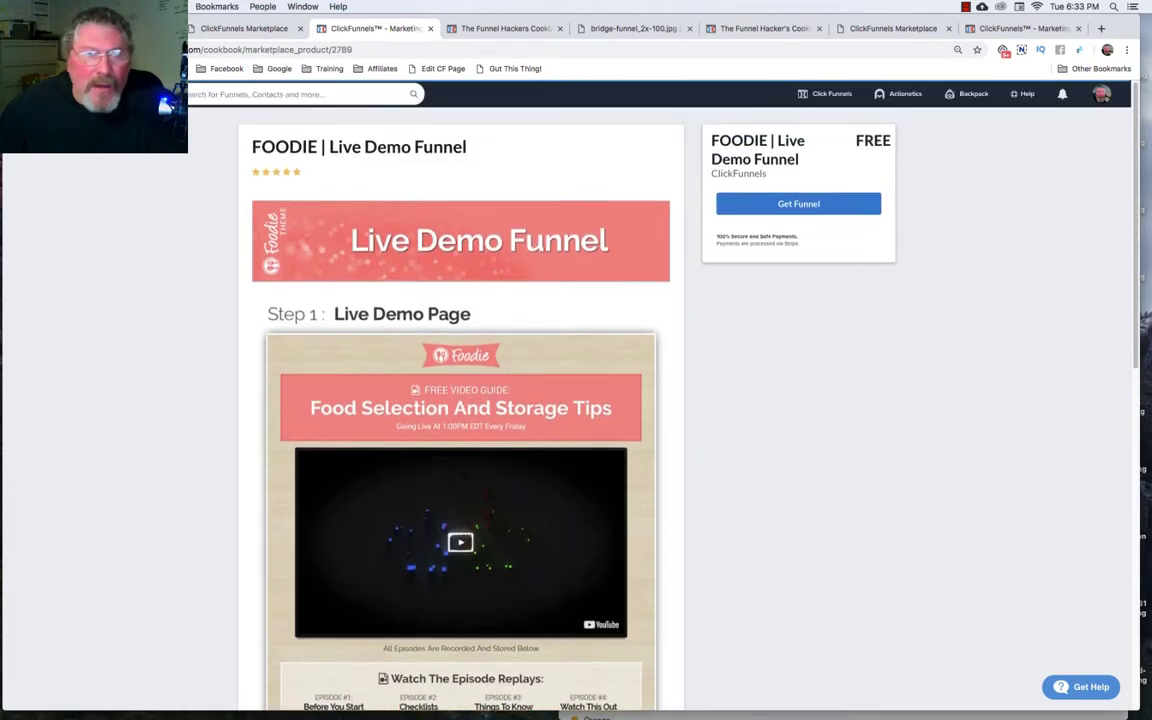
Go back to the Live Demo Funnel recipe's template list
key("super+bracketleft")
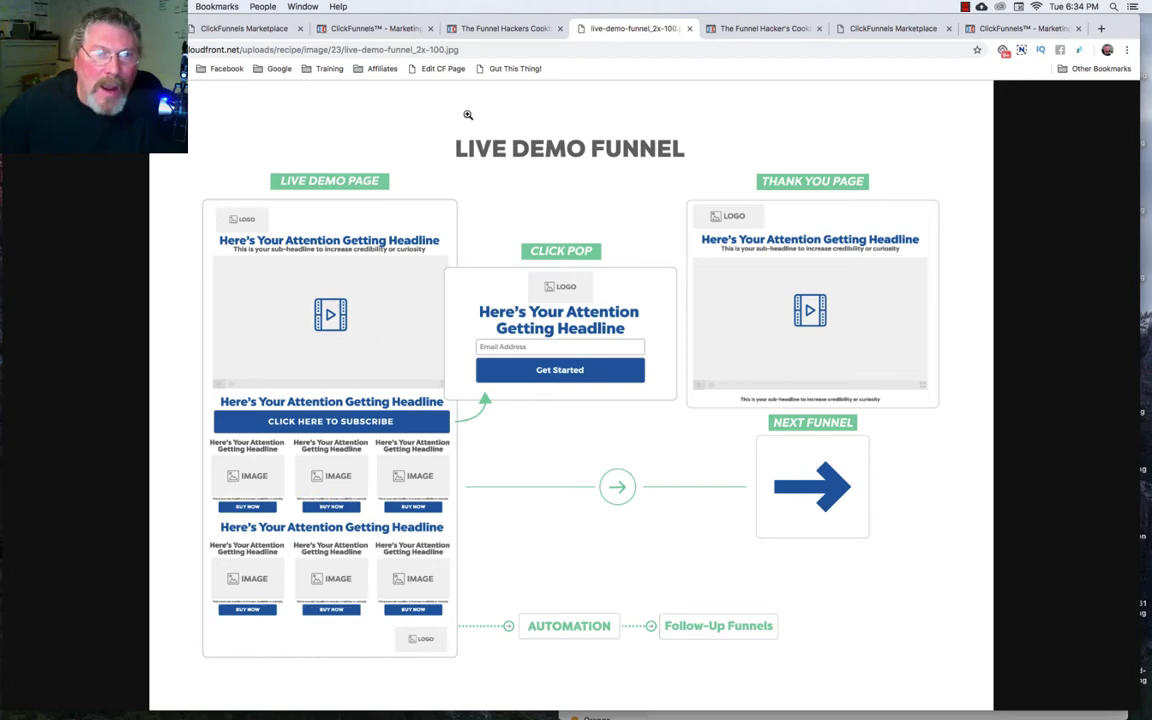
In the Live Demo Funnel recipe, open the CONQUER | The Live Demo Funnel template
left_click(370, 30)
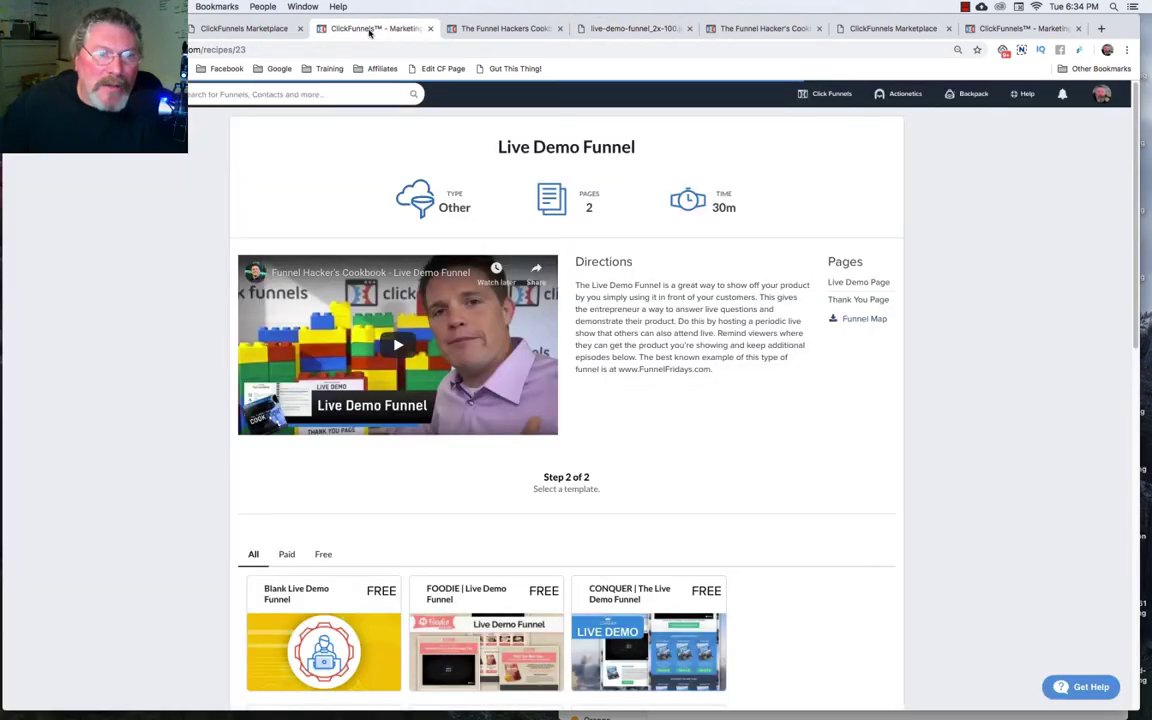
scroll(478, 300, "down", 1)
scroll(478, 300, "down", 2)
scroll(478, 300, "down", 3)
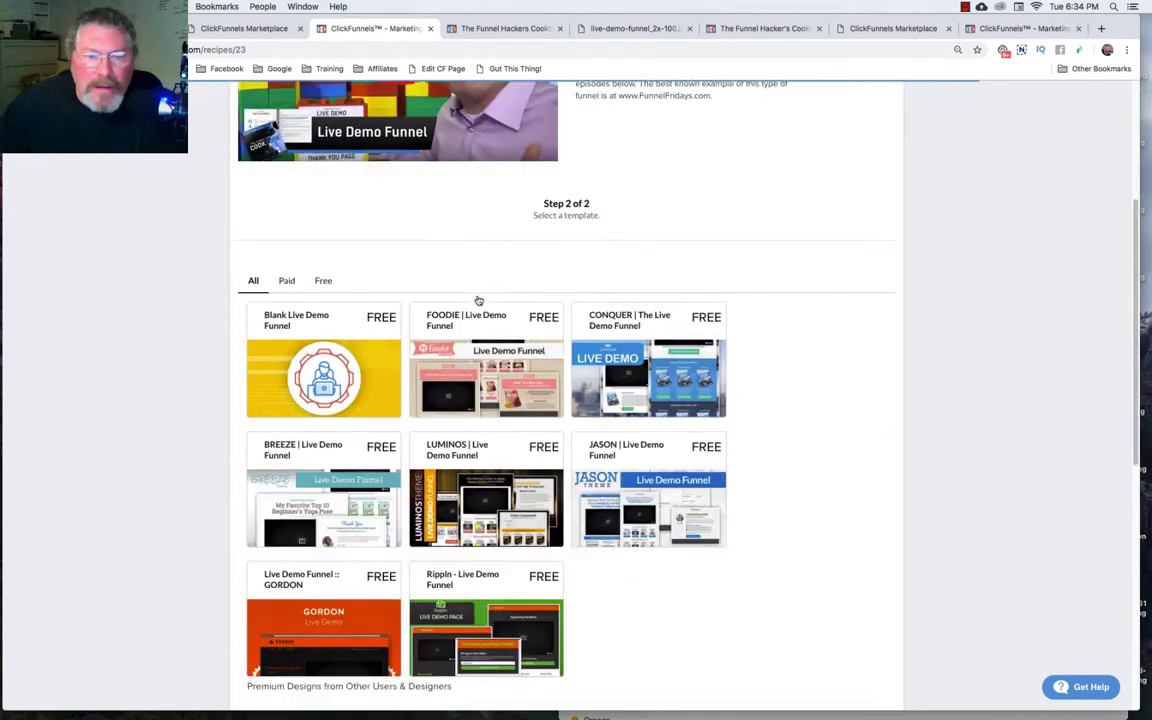
scroll(478, 300, "down", 2)
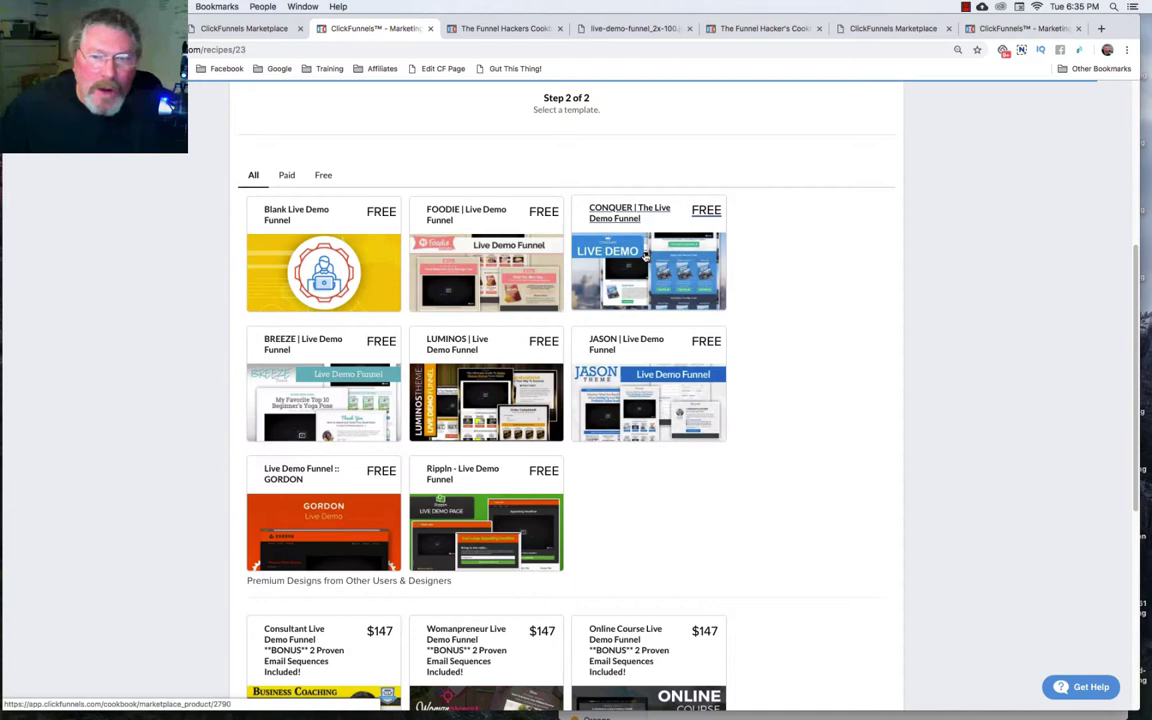
scroll(645, 257, "up", 3)
scroll(645, 257, "up", 4)
scroll(645, 257, "down", 5)
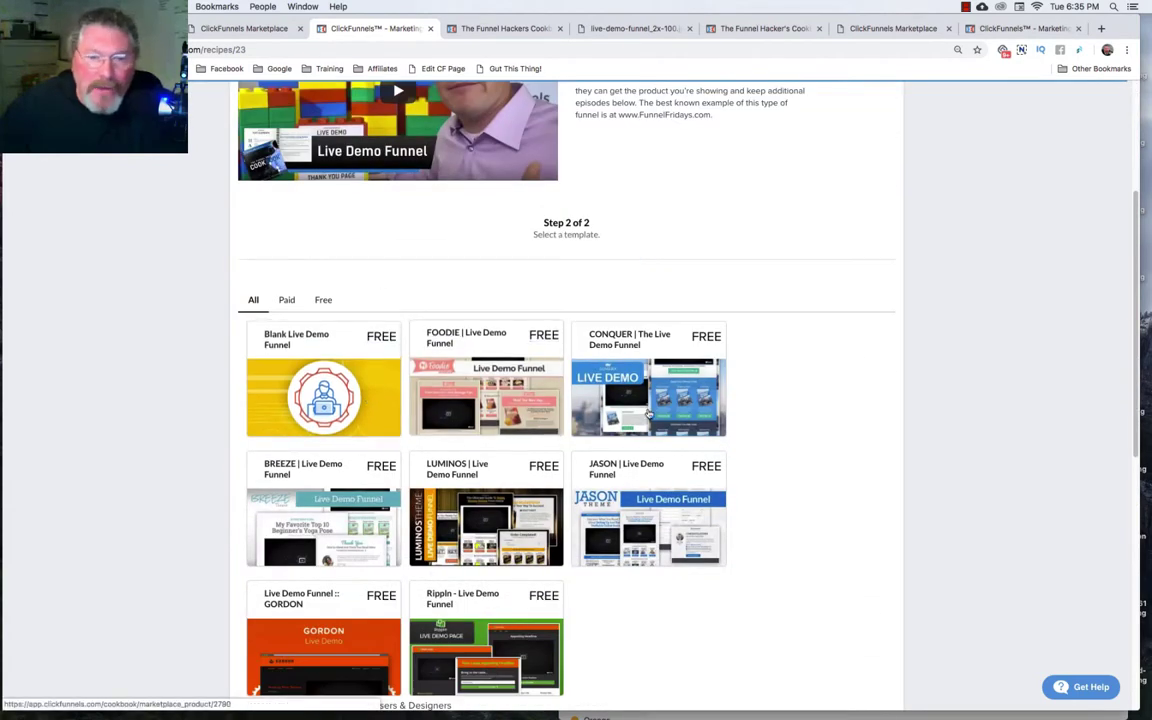
left_click(650, 378)
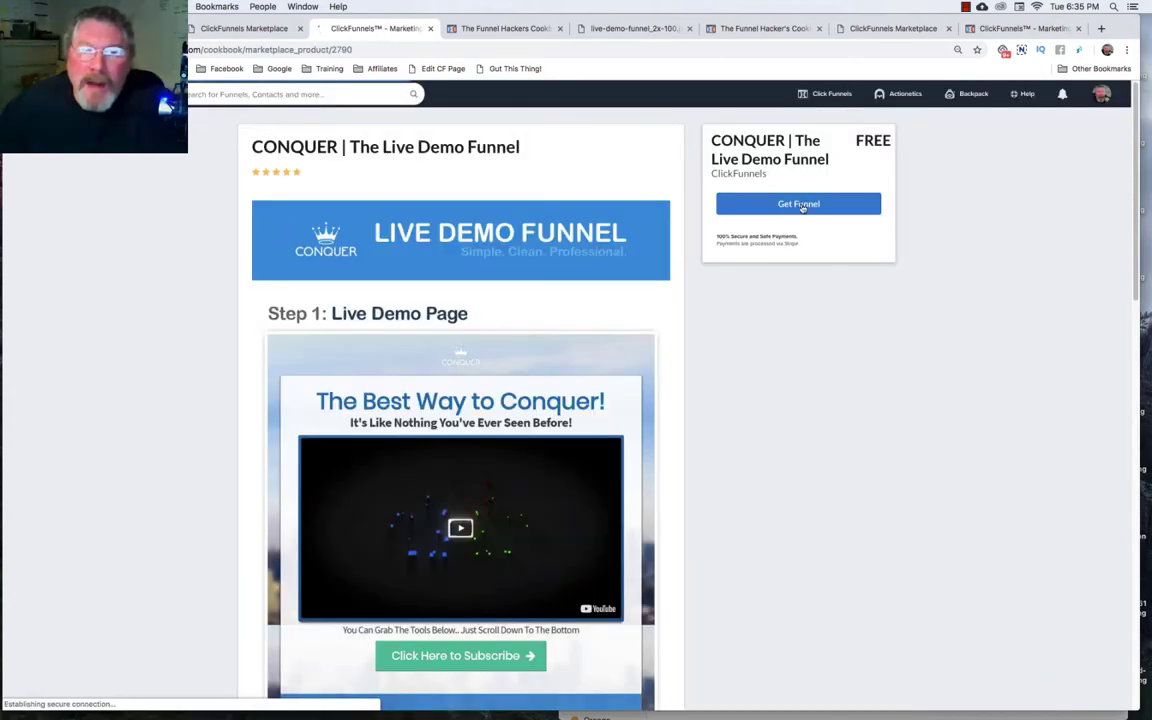
Import the CONQUER Live Demo Funnel with its Hangout Page and Thank You Page steps
left_click(800, 205)
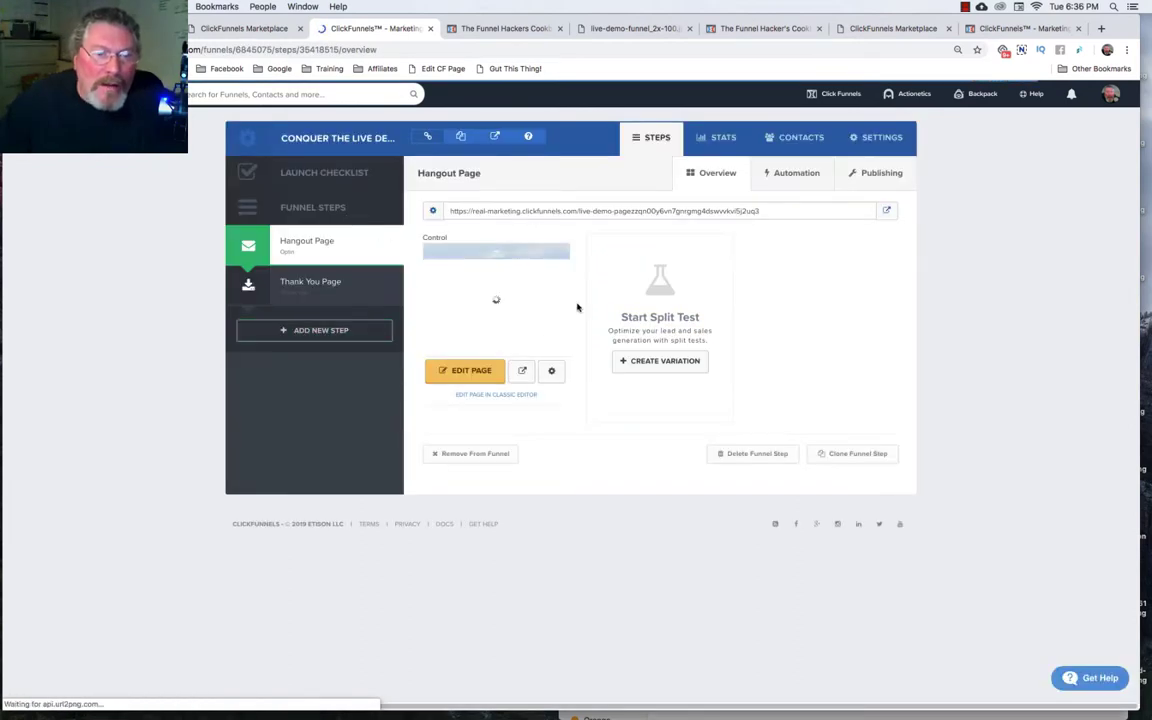
mouse_move(306, 243)
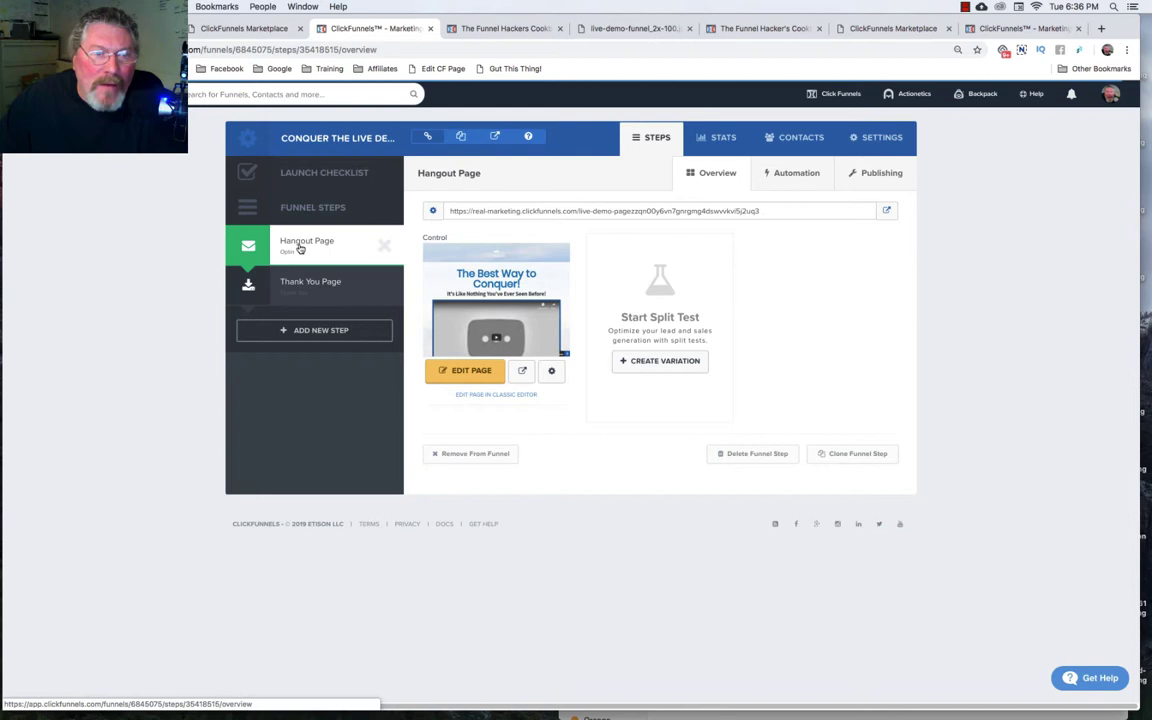
left_click(622, 29)
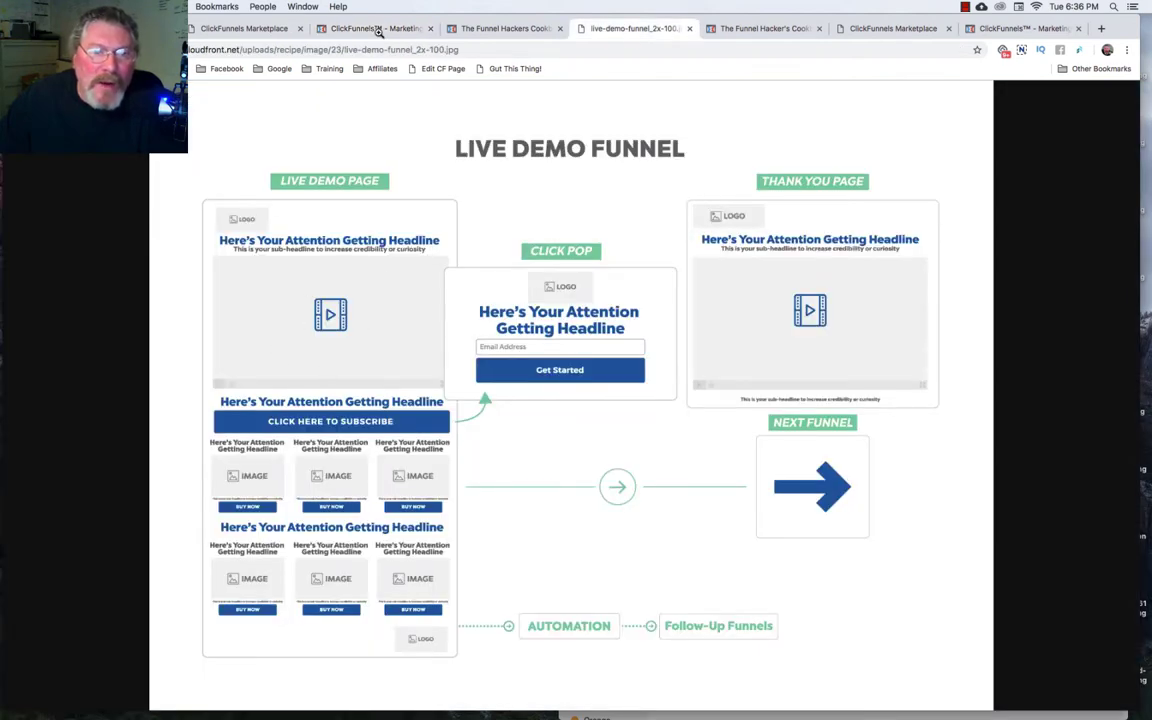
left_click(368, 29)
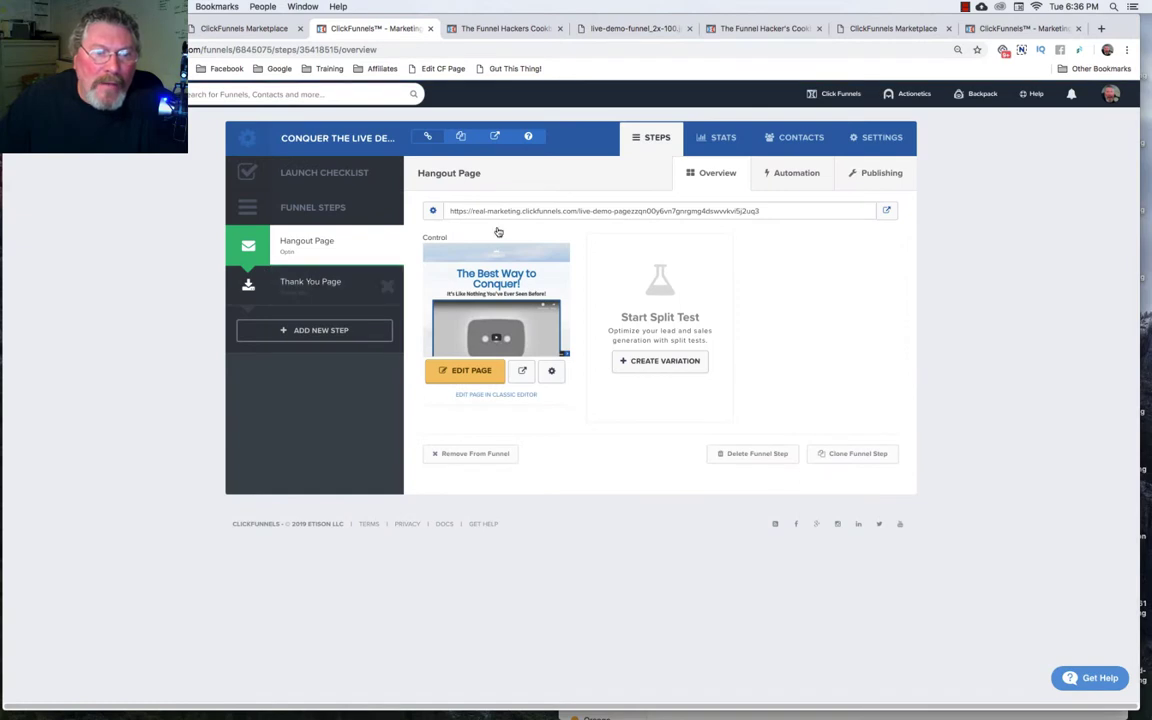
left_click(620, 29)
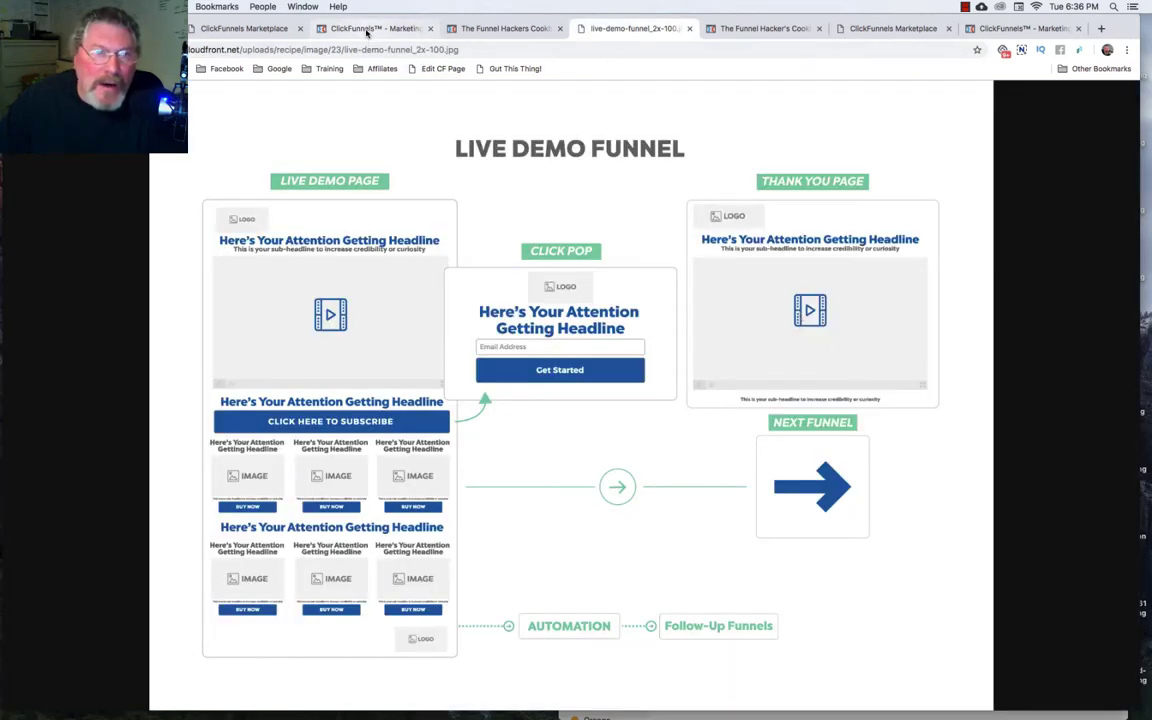
left_click(332, 29)
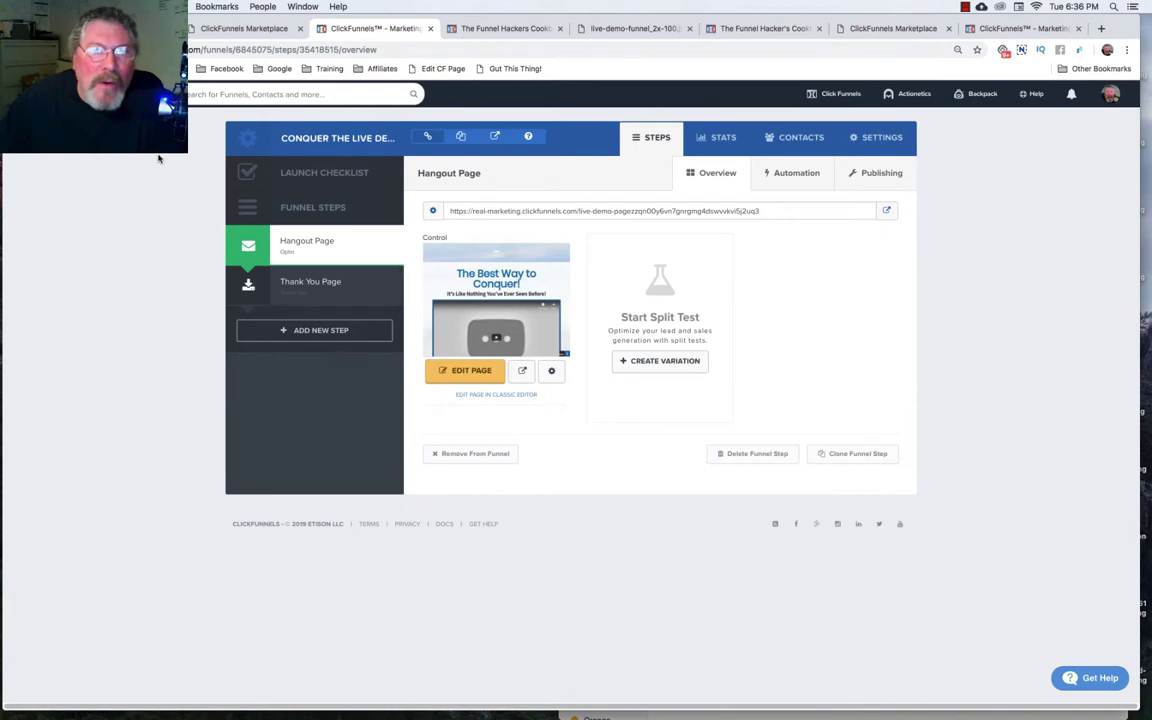